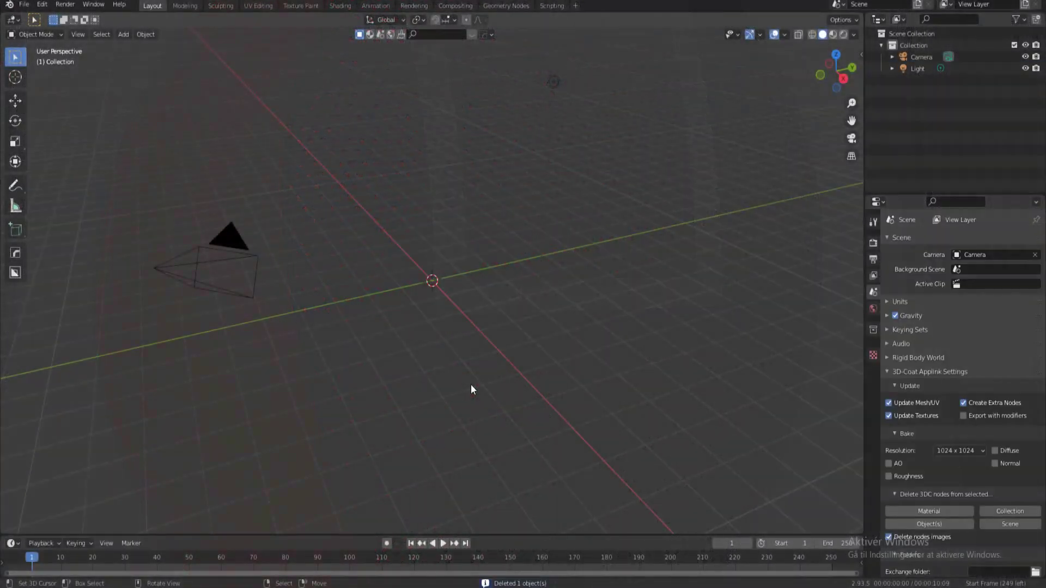
Step: Bring up the Shift+A Add menu's Mesh submenu in the empty scene
key("shift+a")
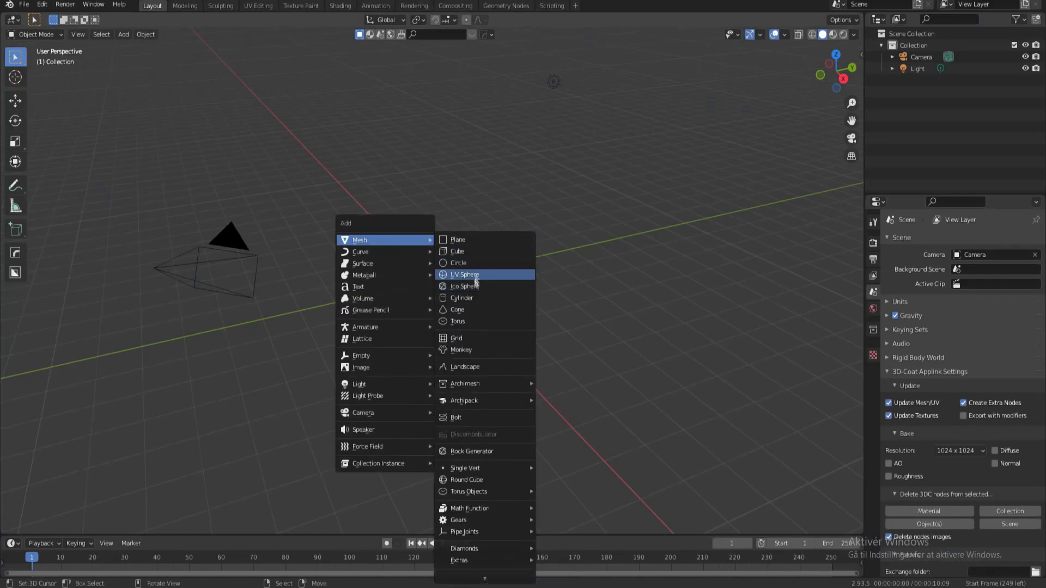
Step: Add a cube with a Subdivision Surface modifier at level 5
left_click(472, 253)
left_click(874, 366)
left_click(962, 267)
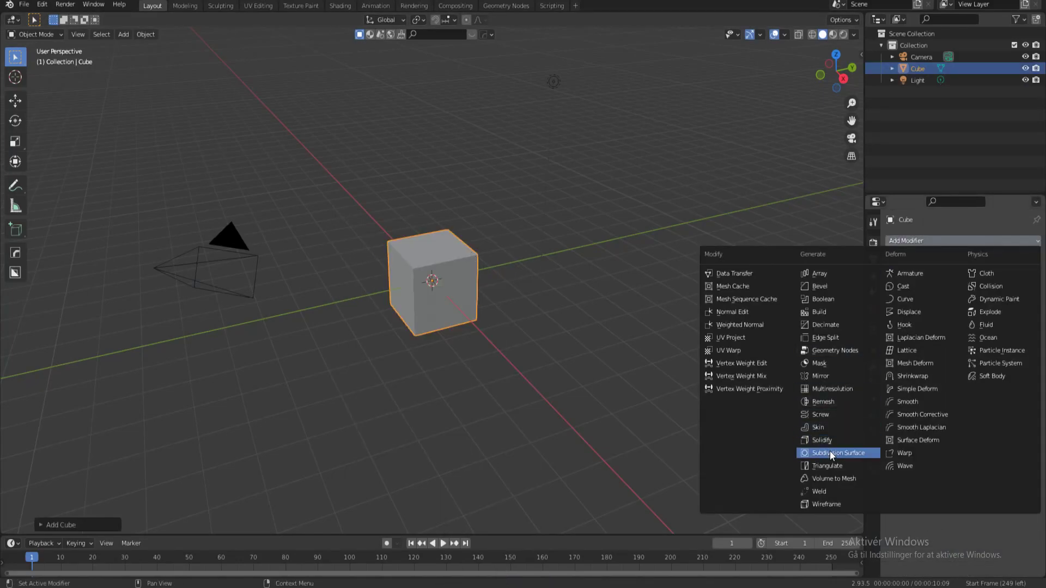
left_click(829, 427)
type("5")
key("Return")
Step: Delete the left half of the cube's vertices from the front orthographic view
scroll(531, 364, "up", 8)
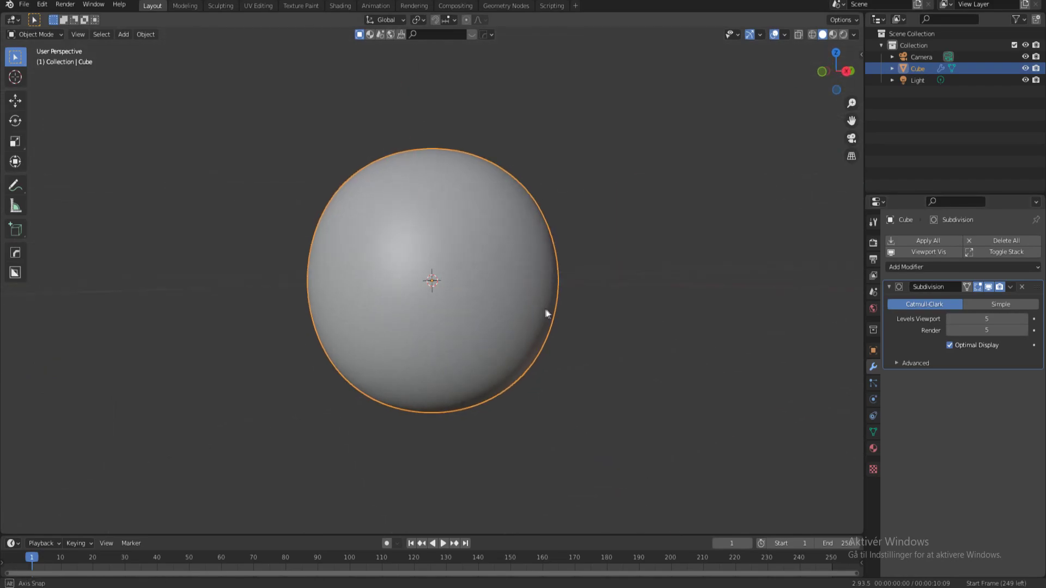
key("KP_1")
scroll(523, 321, "down", 8)
left_click_drag(335, 185, 434, 400)
middle_click_drag(435, 399, 297, 184)
left_click_drag(297, 184, 384, 349)
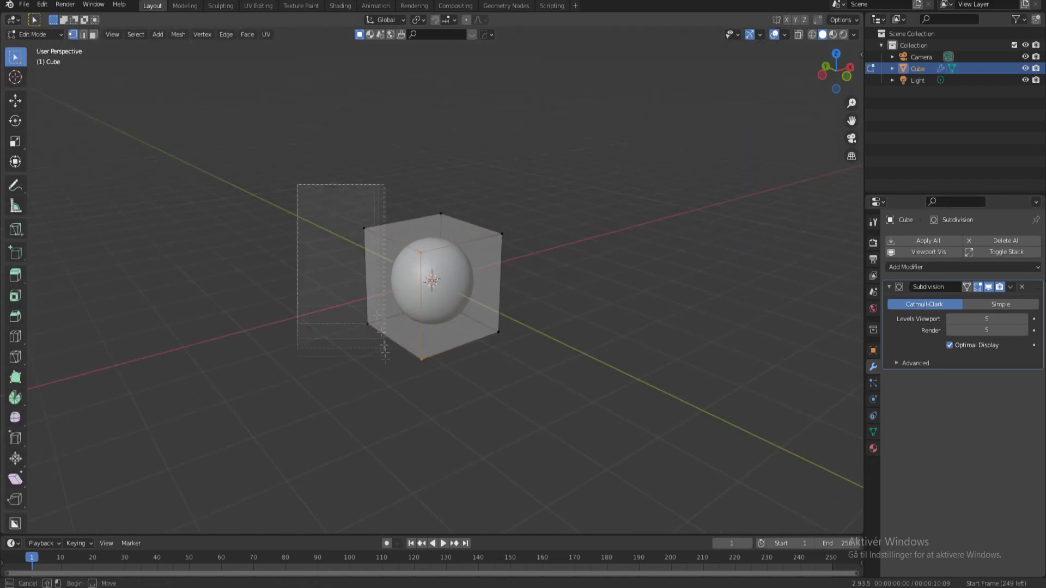
key("Escape")
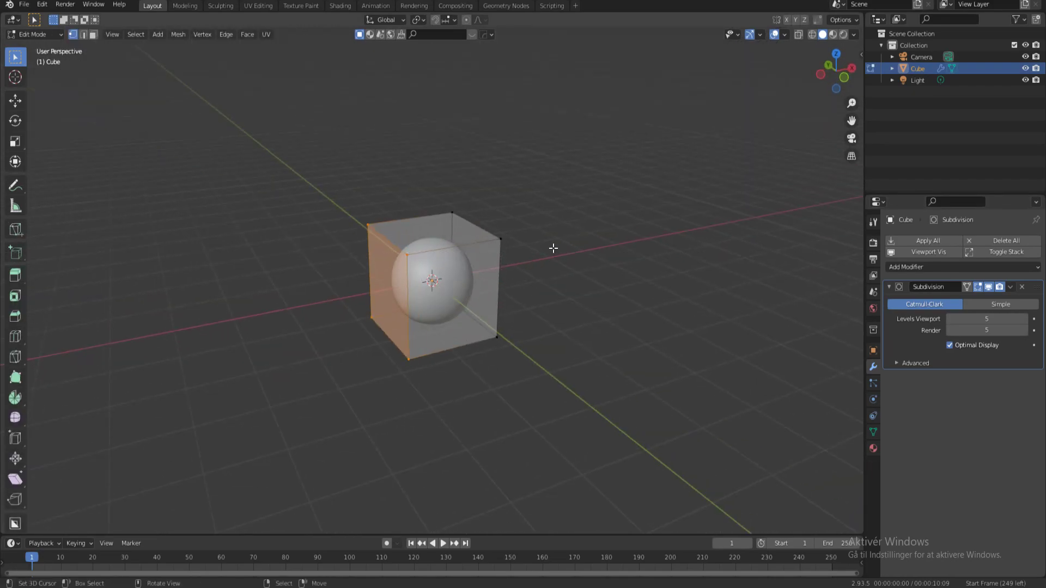
left_click(505, 222)
key("KP_1")
Step: Apply the Subdivision Surface modifier to make the smoothing permanent
key("Tab")
left_click(1011, 287)
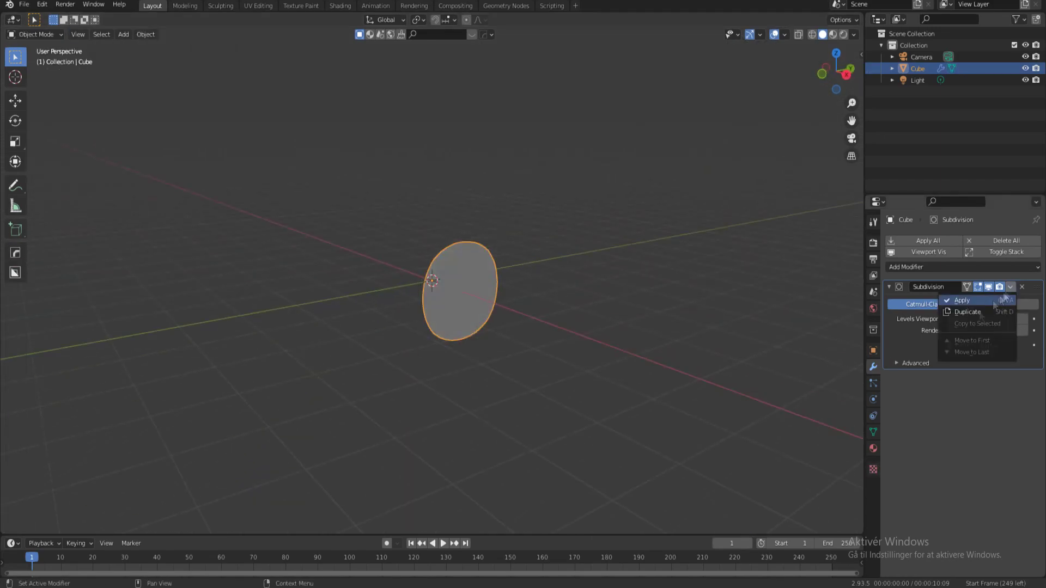
left_click(959, 298)
key("Tab")
middle_click_drag(462, 271, 491, 261)
Step: From the side view, softly narrow the shell's lower part and scale it vertically
key("KP_1")
scroll(510, 308, "up", 2)
key("alt+a")
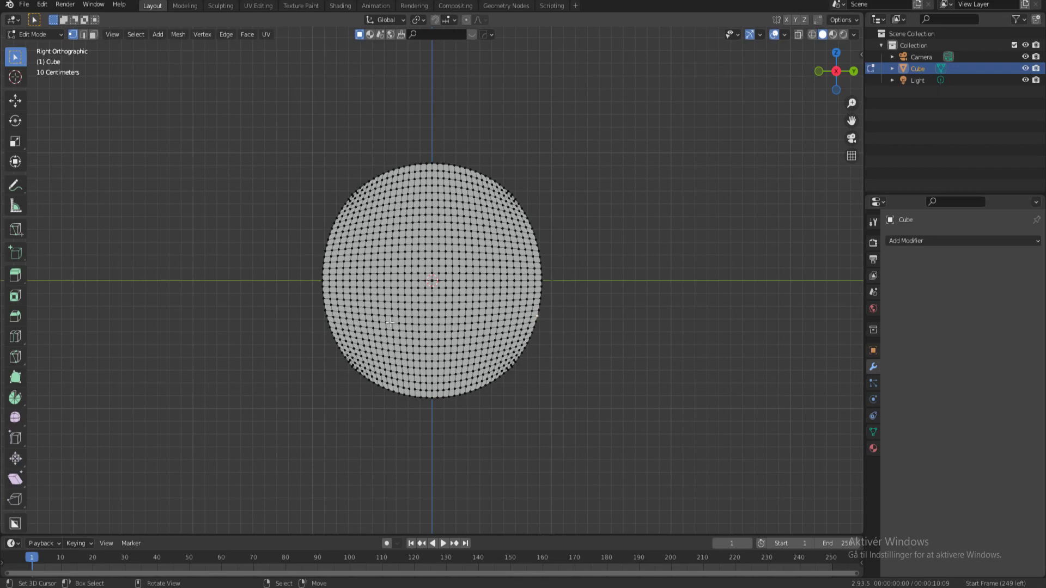
key("y")
scroll(582, 318, "down", 4)
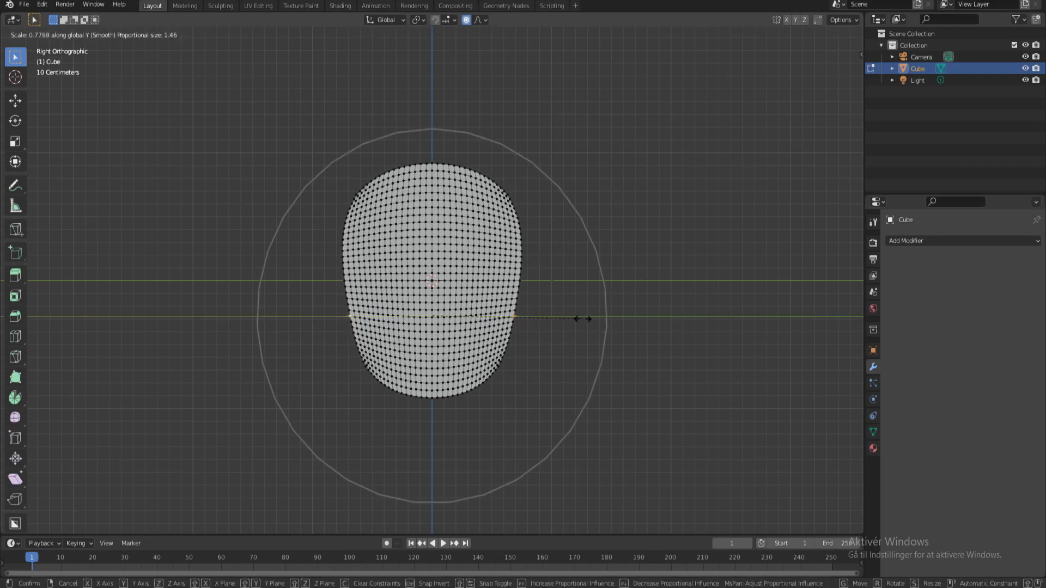
key("s")
key("z")
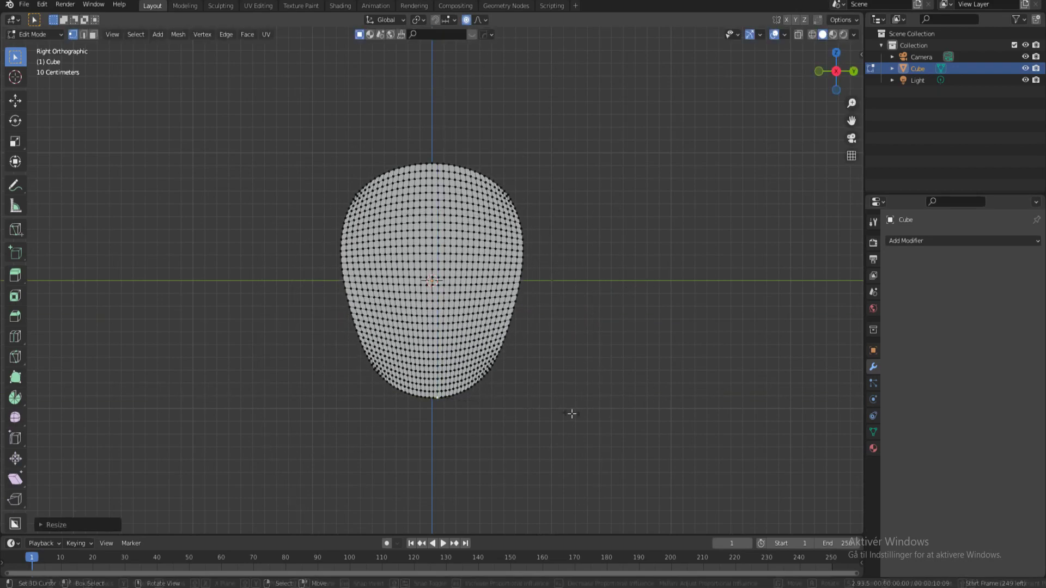
Step: Soft-scale the bottom again and squash the shell vertically
key("s")
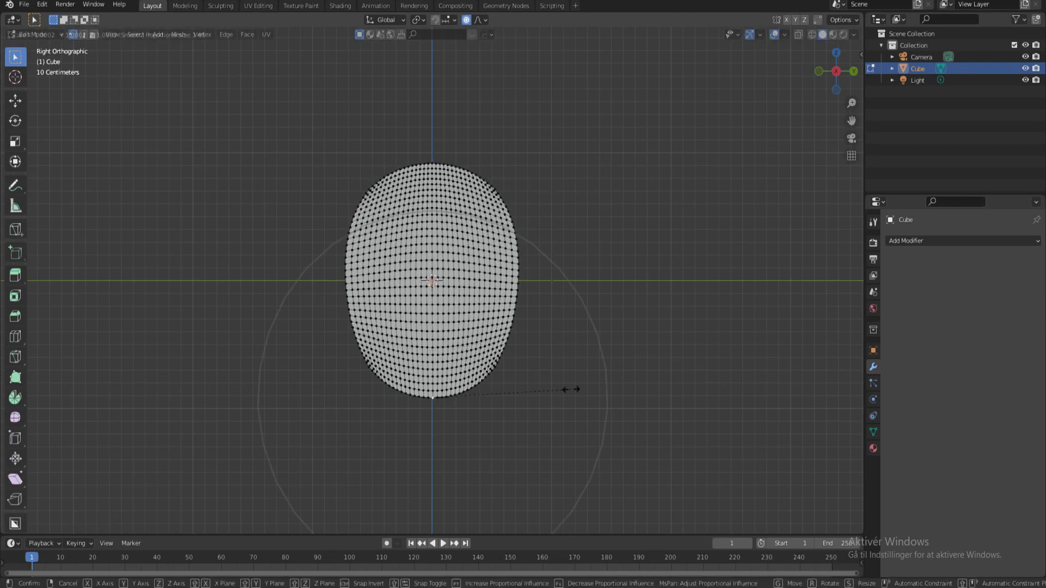
key("s")
key("z")
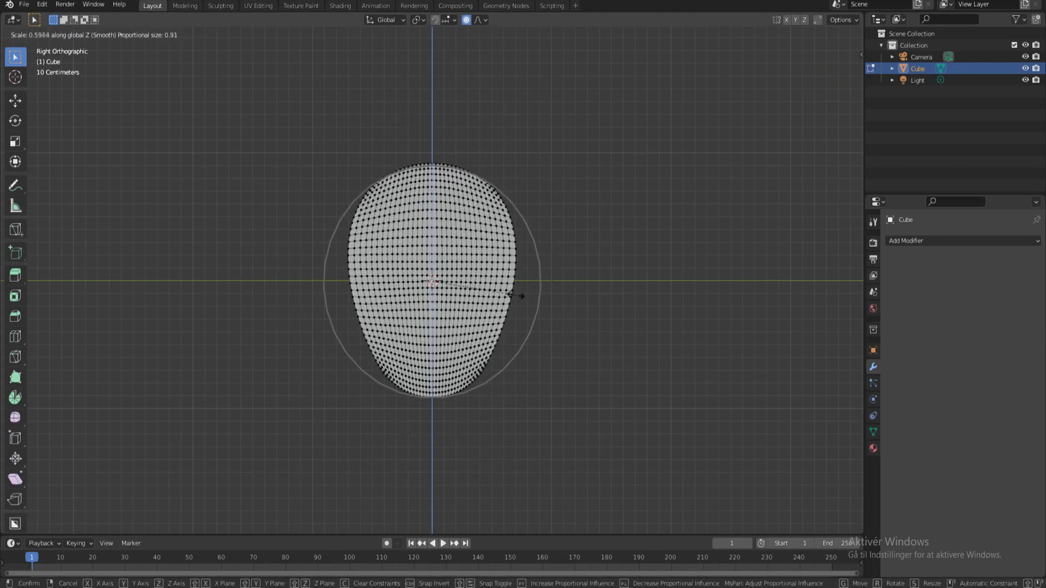
left_click(509, 292)
middle_click_drag(509, 292, 563, 374)
scroll(483, 293, "up", 5)
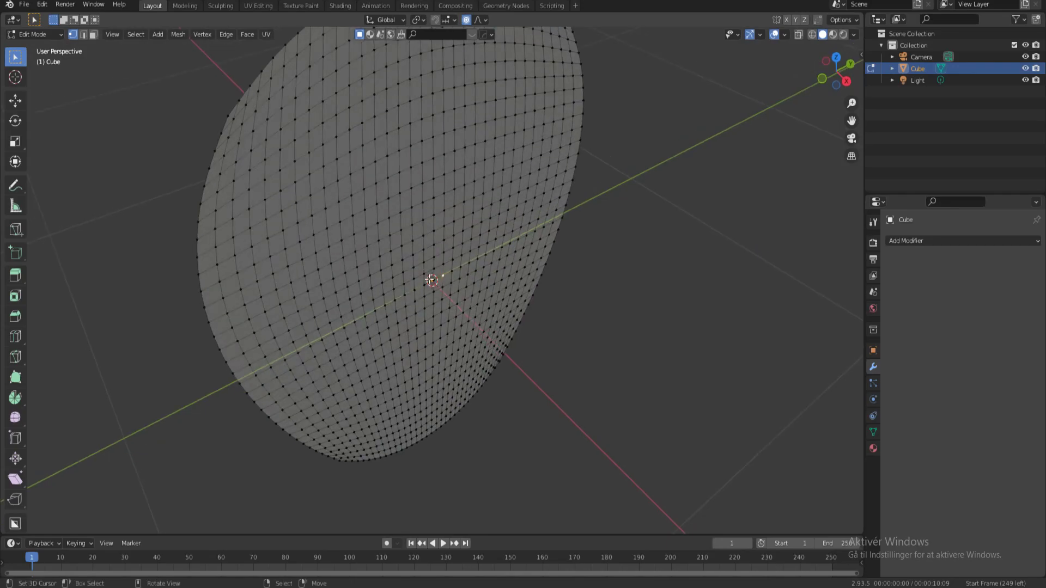
middle_click_drag(431, 281, 432, 285)
scroll(432, 285, "down", 5)
Step: Move the vertices and scale the shell thinner with proportional editing
key("g")
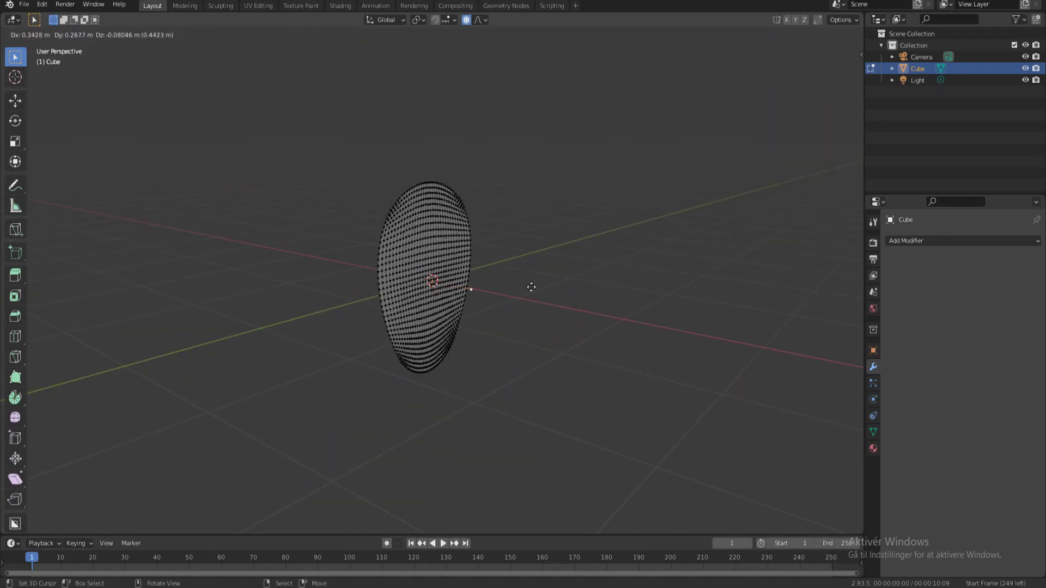
scroll(555, 279, "up", 5)
scroll(555, 278, "down", 5)
middle_click_drag(555, 279, 560, 327)
key("s")
left_click(486, 22)
Step: Curve the shell along X with a proportional move, then return to Object Mode
key("g")
key("x")
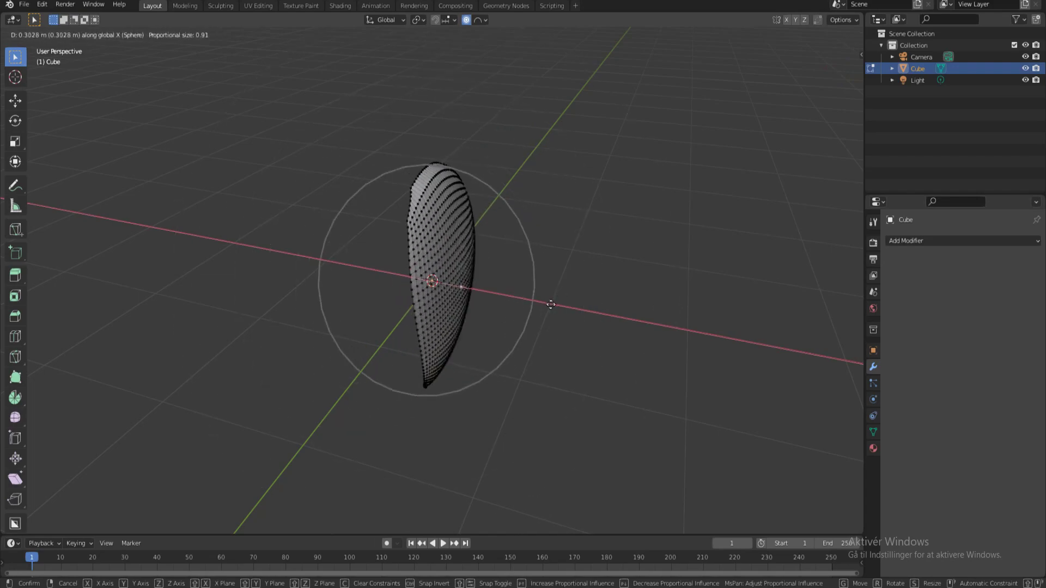
left_click(605, 327)
mouse_move(605, 327)
middle_mouse_down()
mouse_move(605, 296)
mouse_move(551, 305)
middle_mouse_up()
key("Tab")
key("Tab")
key("Tab")
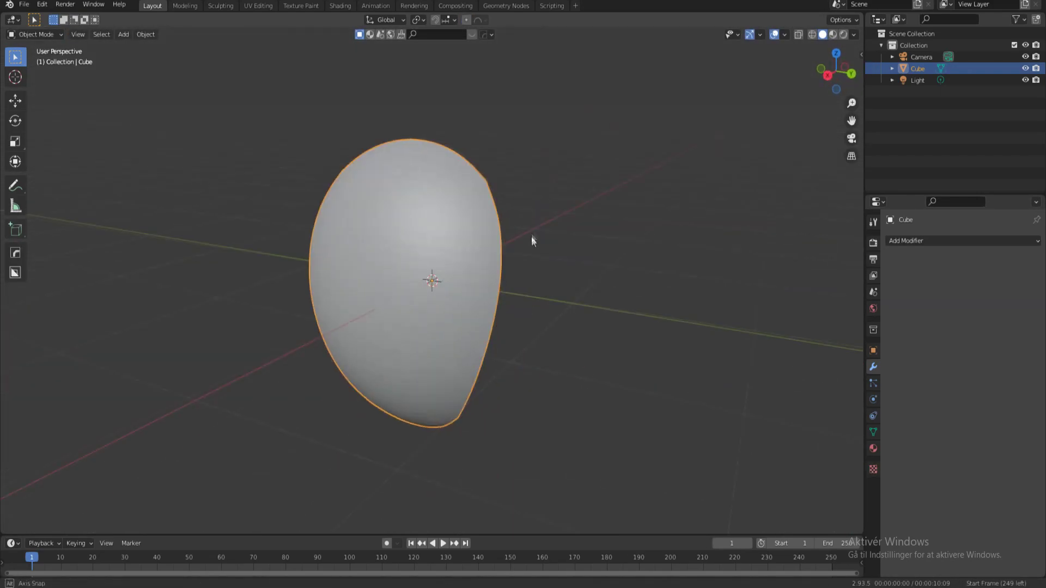
key("Tab")
Step: Select the whole egg and scale it up to fill the camera view
key("a")
key("r")
left_click(613, 234)
key("Tab")
key("KP_0")
scroll(559, 200, "up", 3)
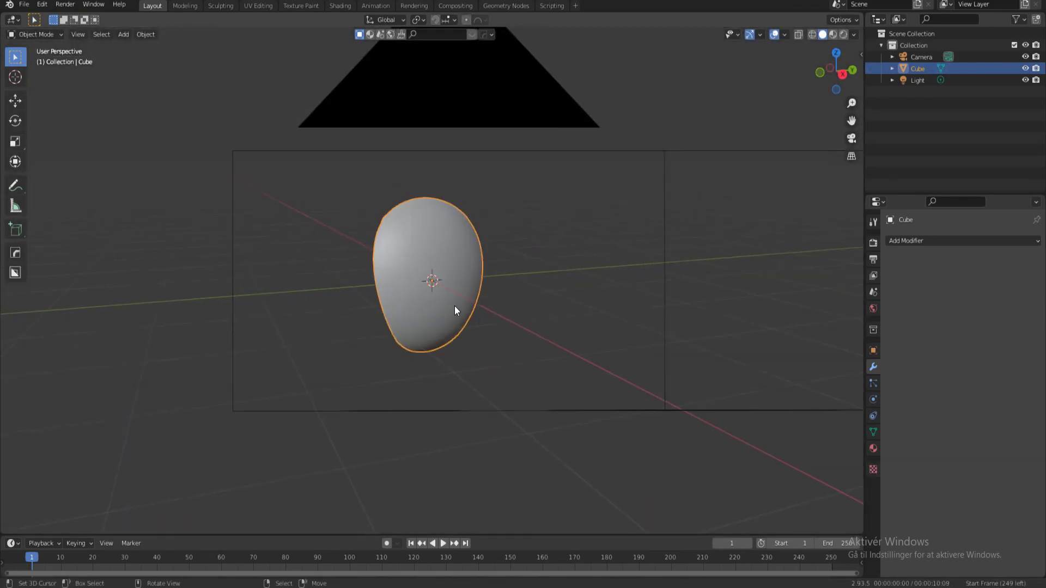
key("s")
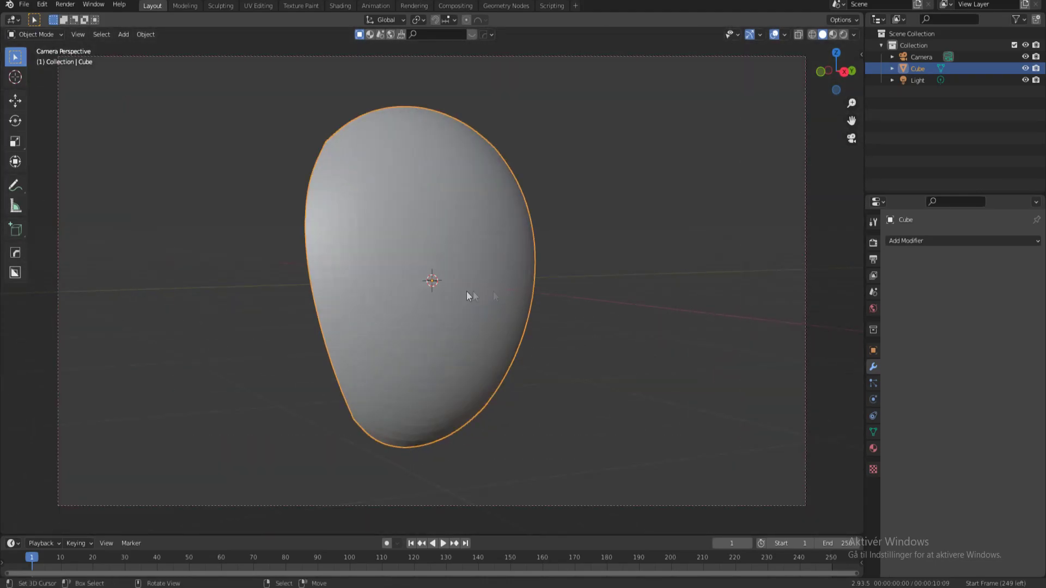
Step: Run Shade Smooth via F3 search and give the egg a new material, Material.001
key("F3")
type("smoo")
key("Return")
left_click(951, 267)
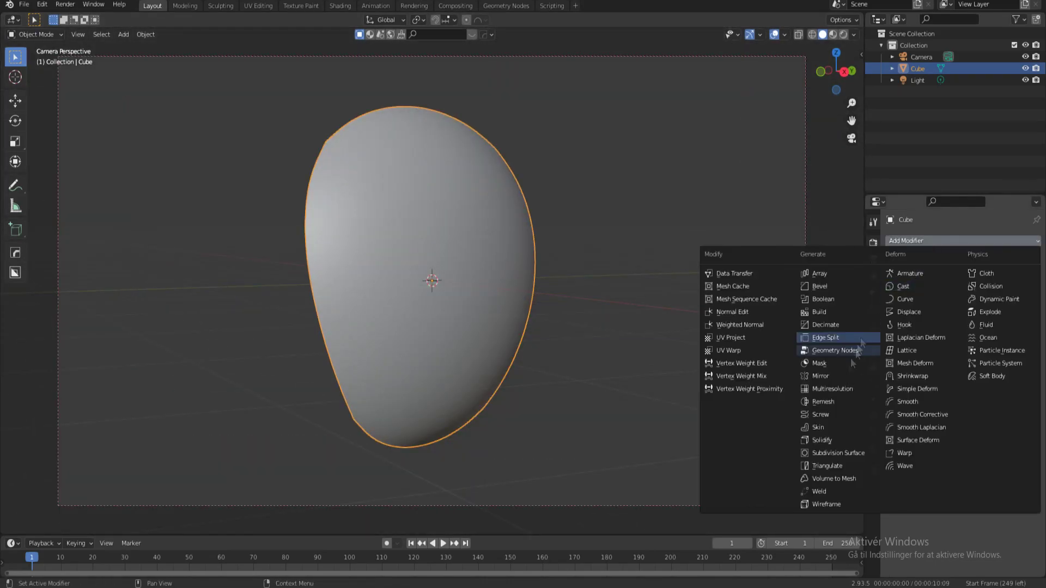
left_click(835, 486)
left_click(951, 267)
left_click(838, 480)
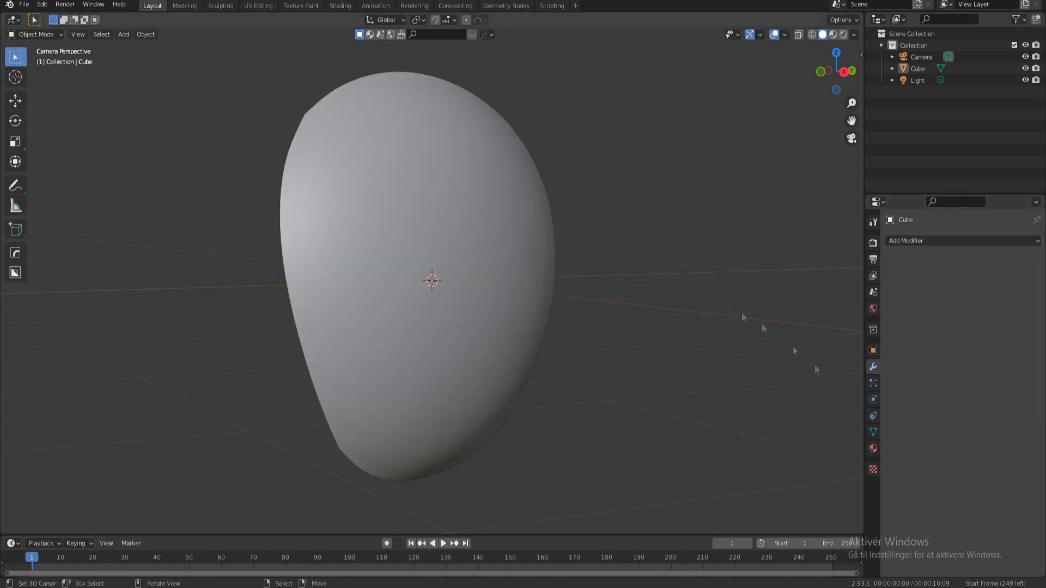
left_click(541, 372)
key("Tab")
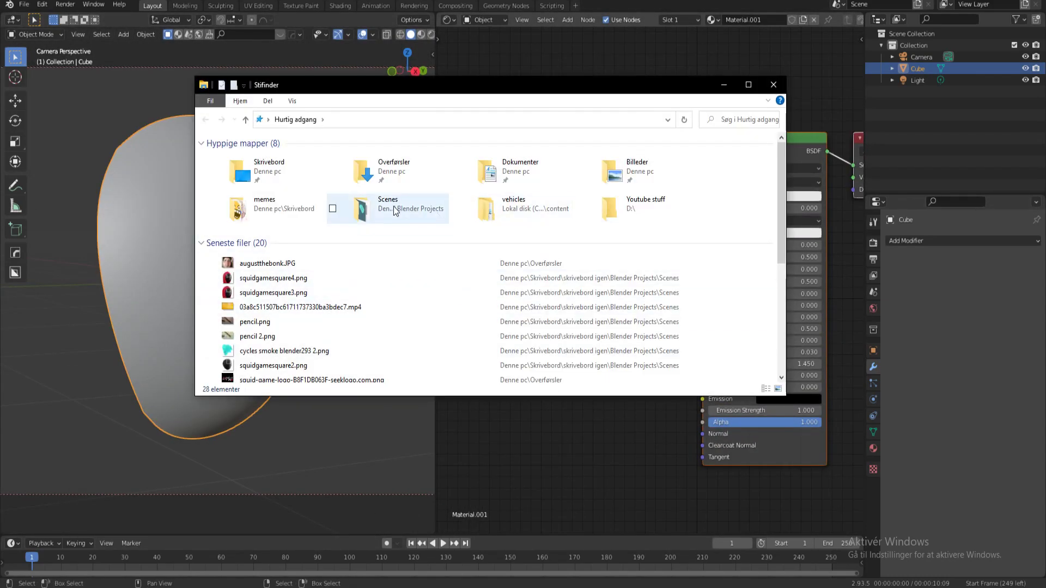
Step: Drag mesh2.png from the Scenes folder into the Shader Editor to feed Base Color
double_click(396, 211)
left_click_drag(783, 163, 783, 155)
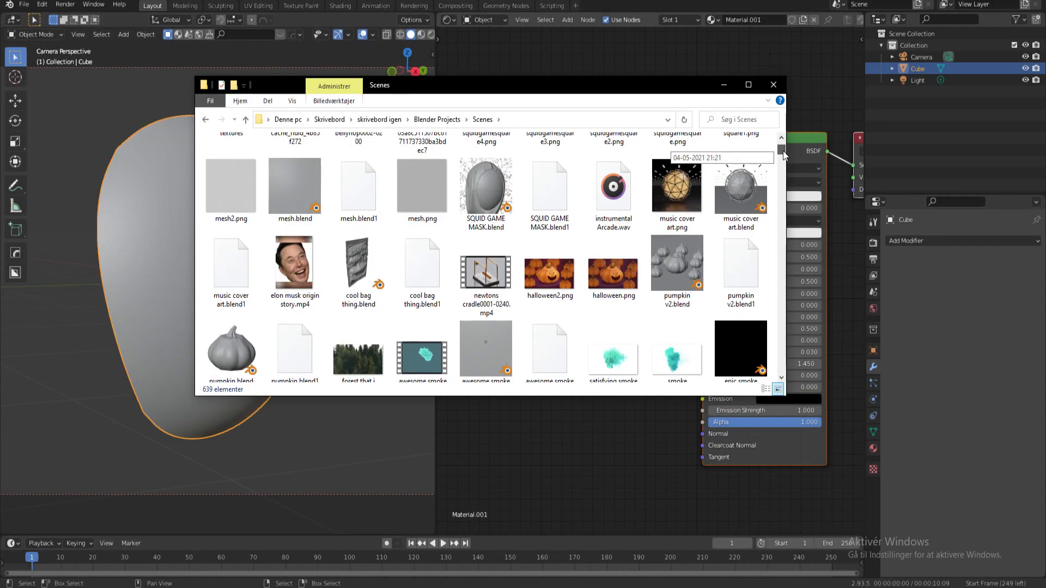
scroll(663, 231, "up", 2)
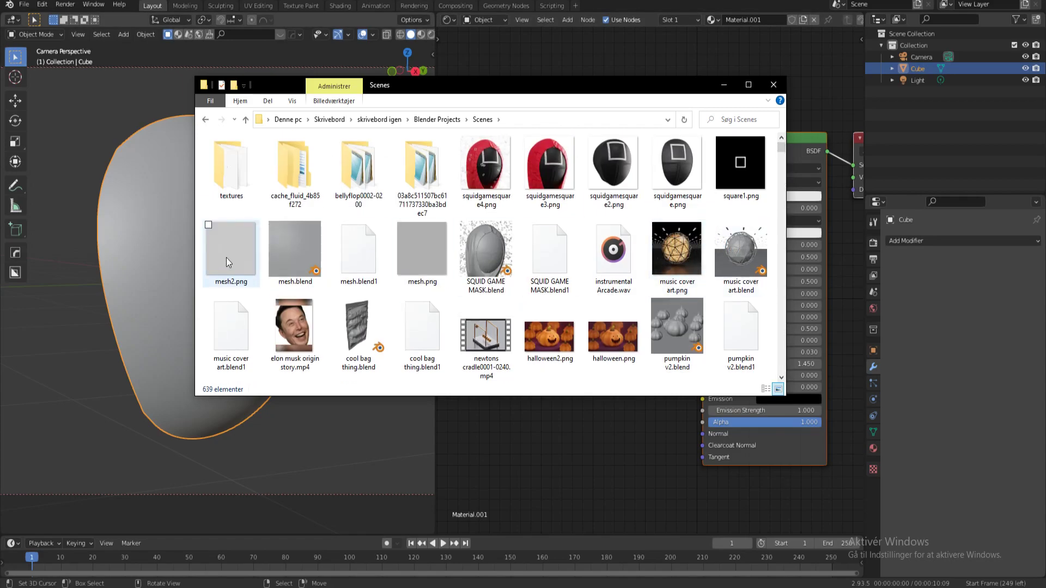
mouse_move(240, 256)
left_mouse_down()
mouse_move(564, 441)
mouse_move(636, 213)
left_mouse_up()
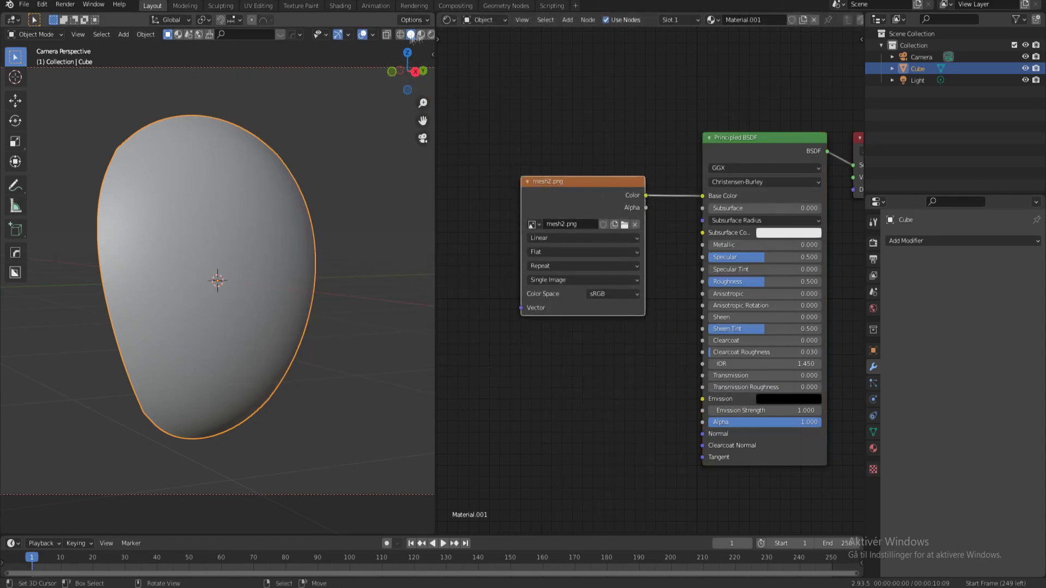
left_click(431, 34)
Step: Render with Cycles, link the image alpha to Alpha, and set Base Color to black
left_click(873, 242)
left_click(996, 241)
left_click(997, 283)
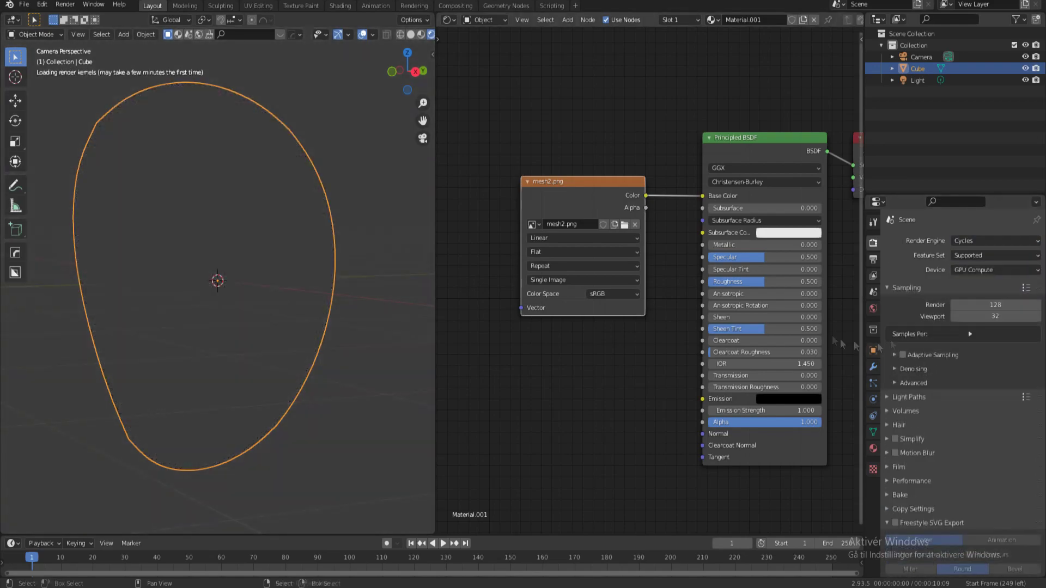
middle_click_drag(842, 345, 782, 371)
left_click_drag(517, 206, 523, 348)
middle_click_drag(709, 381, 739, 314)
left_click(758, 156)
left_click(775, 237)
left_click(816, 249)
Step: Set the World to an Environment Texture using peppermint_powerplant_4k.hdr
left_click(874, 309)
left_click(989, 311)
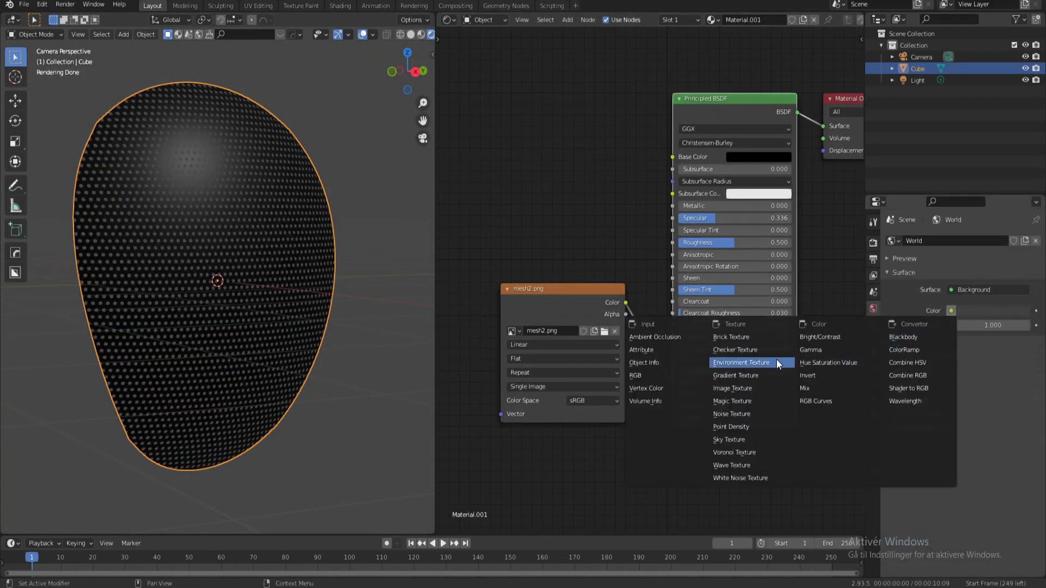
left_click(712, 361)
left_click(1011, 326)
left_click(682, 458)
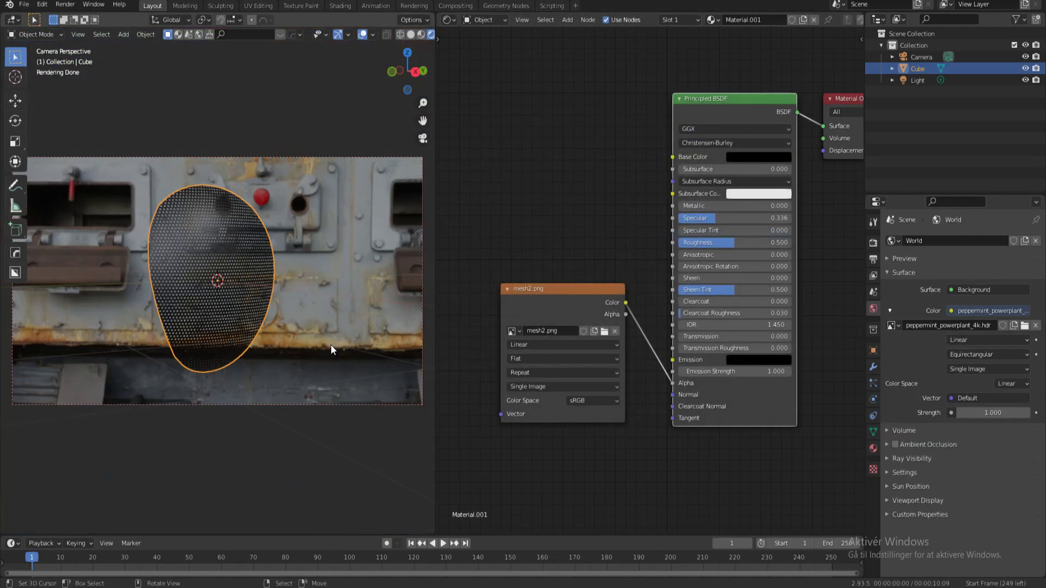
Step: Set Resolution Y to 1920 for a square frame and scale the mask up
left_click(874, 260)
type("20")
key("Return")
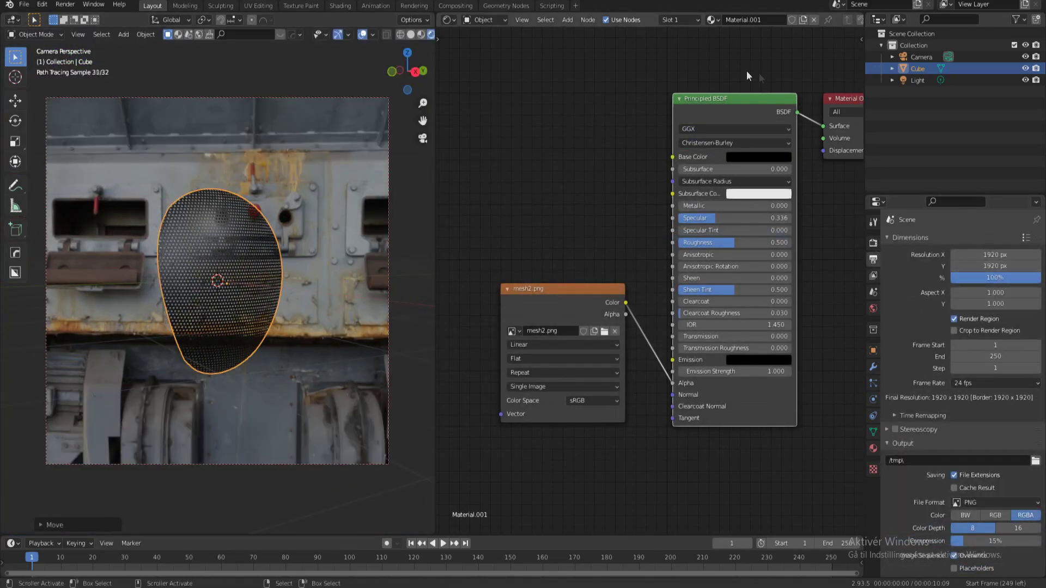
left_click(873, 432)
key("s")
left_click(335, 269)
scroll(351, 280, "up", 2)
left_click(873, 242)
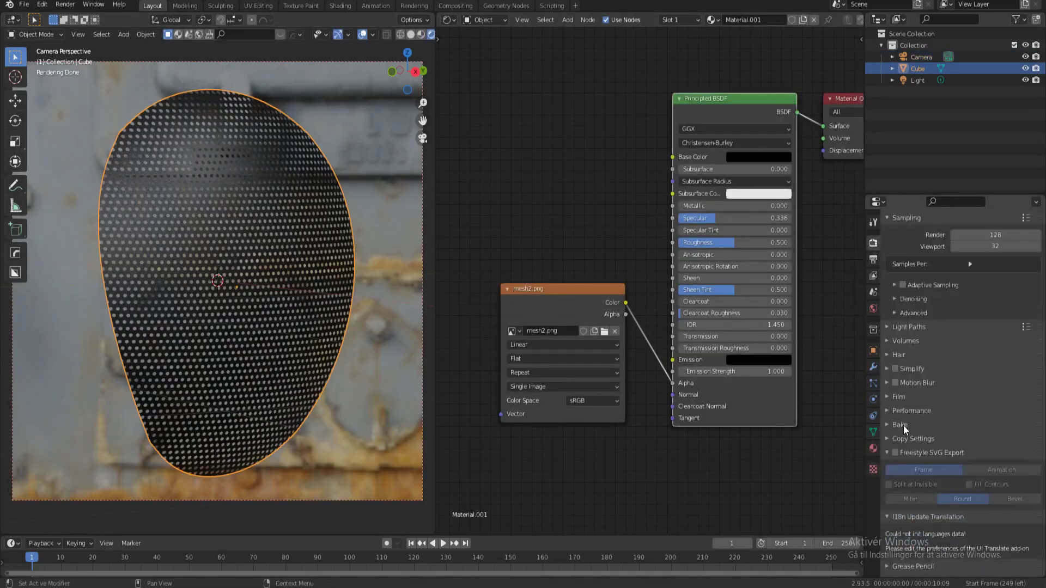
Step: Enable transparent film, set roughness 0.650, and add two Solidify modifiers
scroll(926, 436, "down", 2)
left_click(903, 479)
left_click_drag(709, 242, 725, 242)
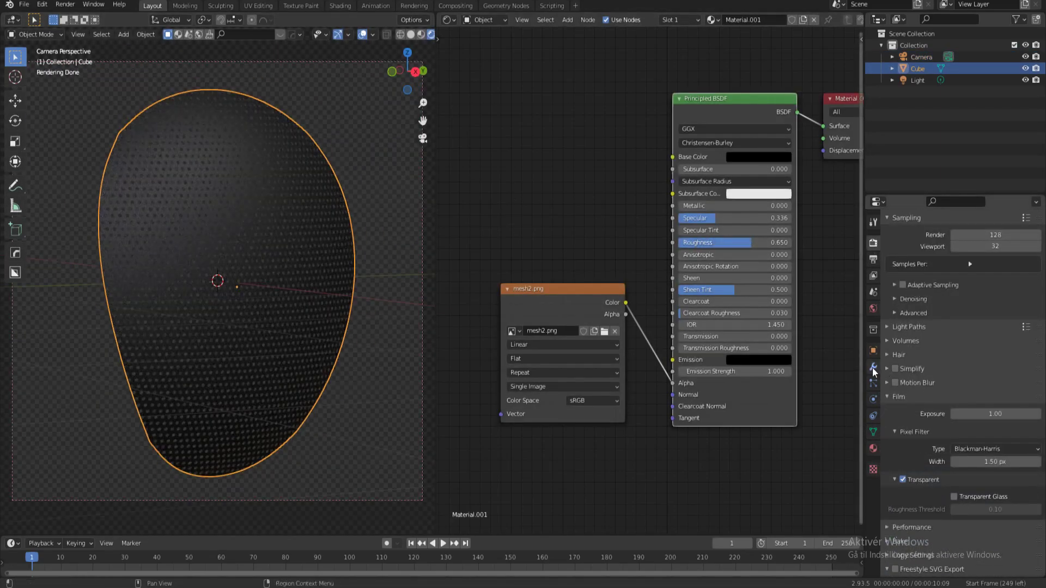
left_click(874, 366)
left_click(962, 267)
left_click(779, 423)
left_click(1011, 287)
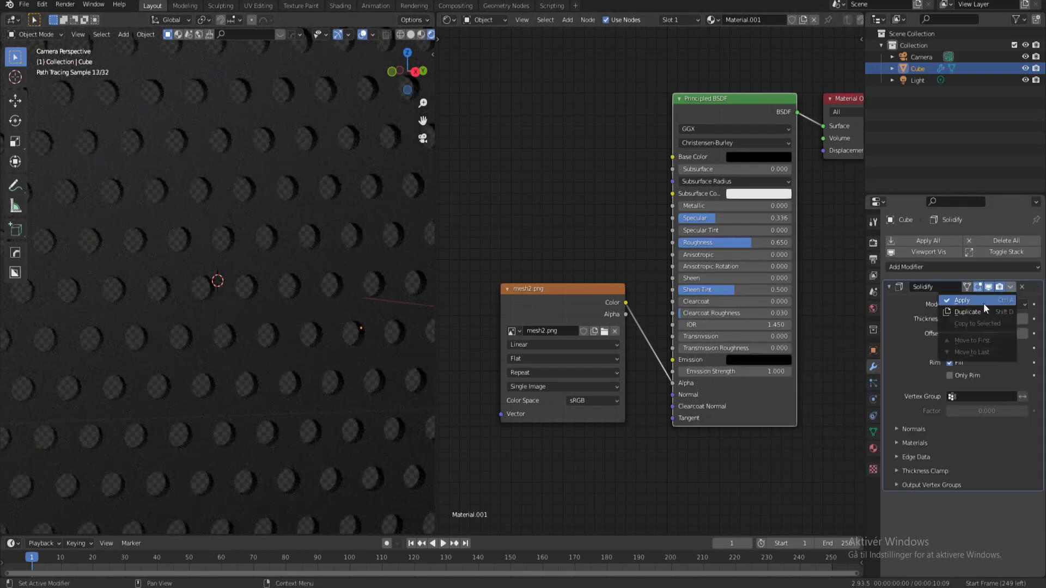
left_click(985, 310)
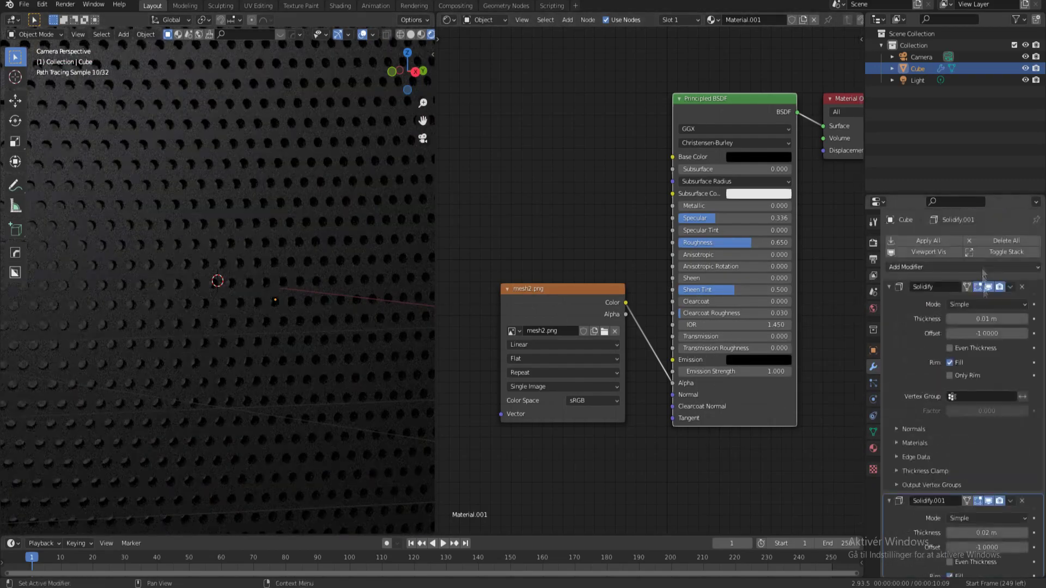
Step: Set the Solidify thicknesses to 0.006 m and 0.012 m and expand the mesh Normals settings
key("BackSpace")
type("06")
key("Return")
scroll(990, 460, "down", 3)
key("Return")
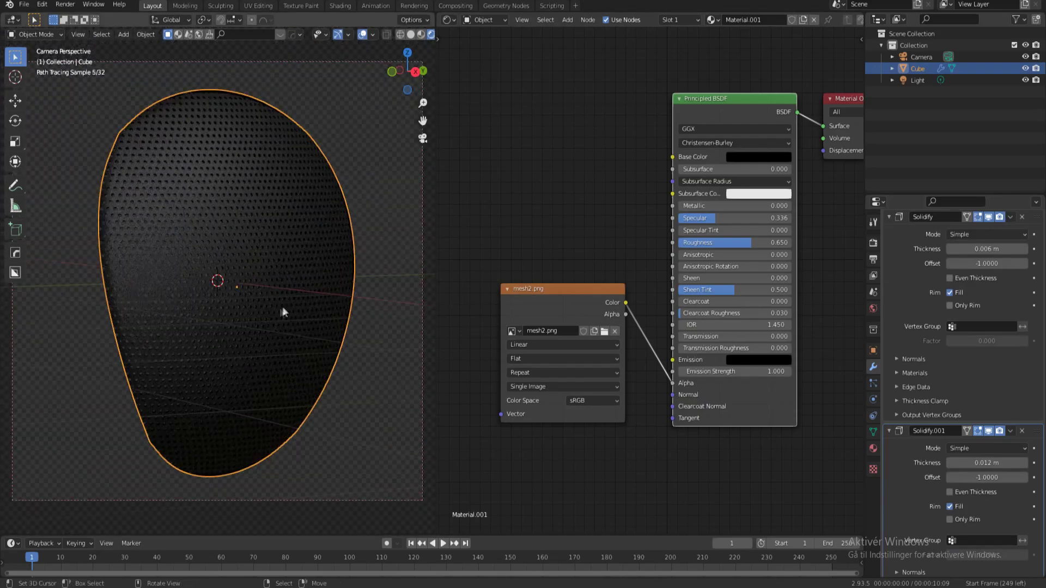
left_click(873, 432)
left_click(905, 441)
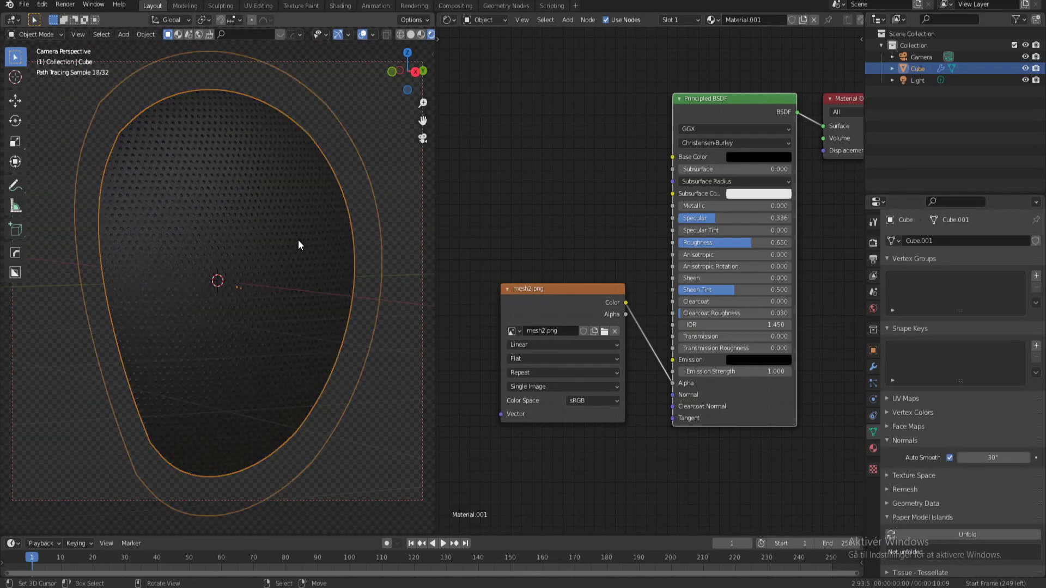
key("Tab")
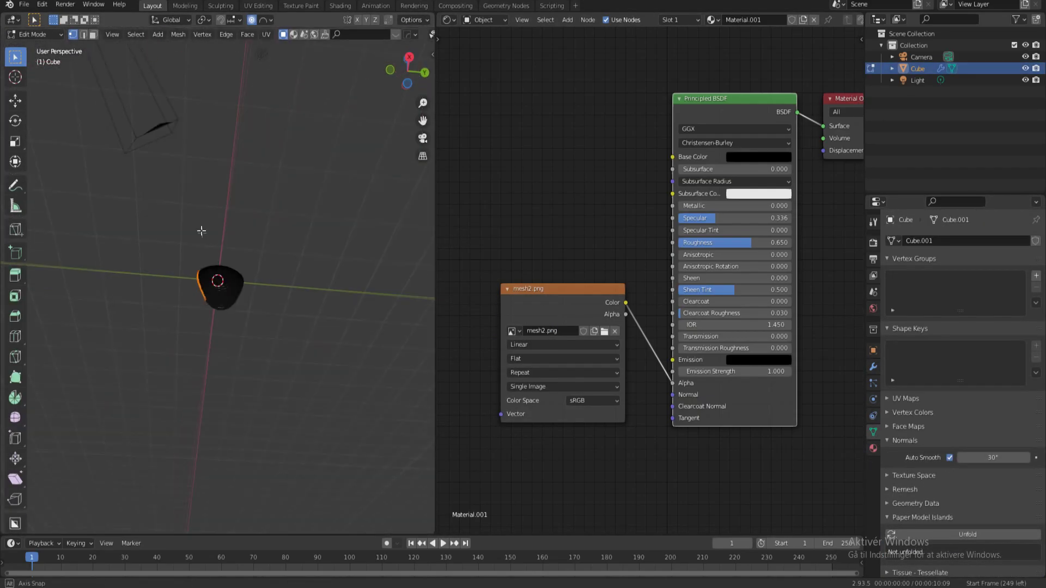
Step: Separate the mask's outer edge into Cube.001 and convert it to a beveled curve
middle_click_drag(214, 280, 338, 331)
key("Tab")
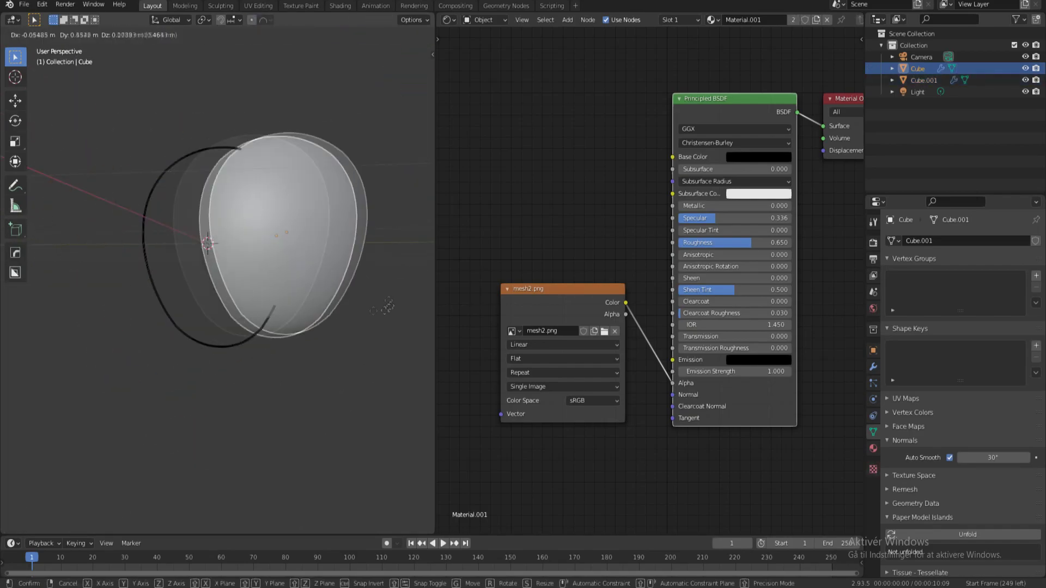
left_click(873, 367)
left_click(140, 36)
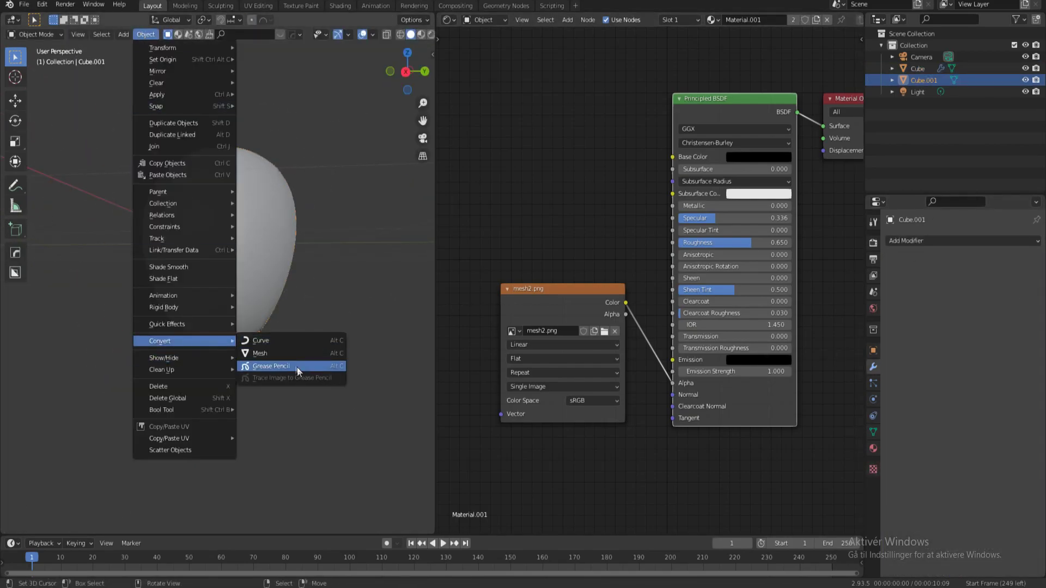
left_click(296, 367)
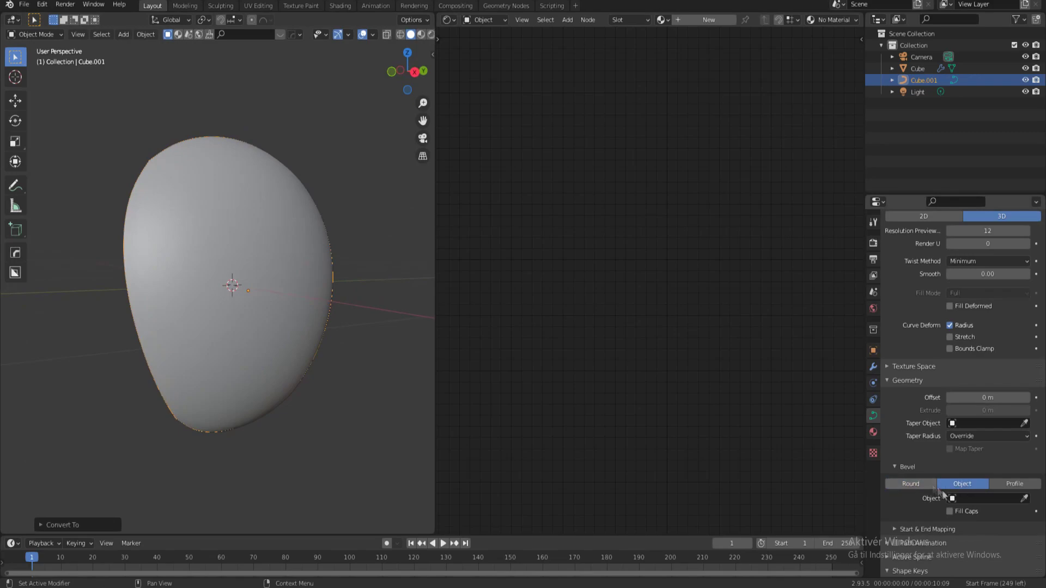
right_click(316, 327)
key("KP_0")
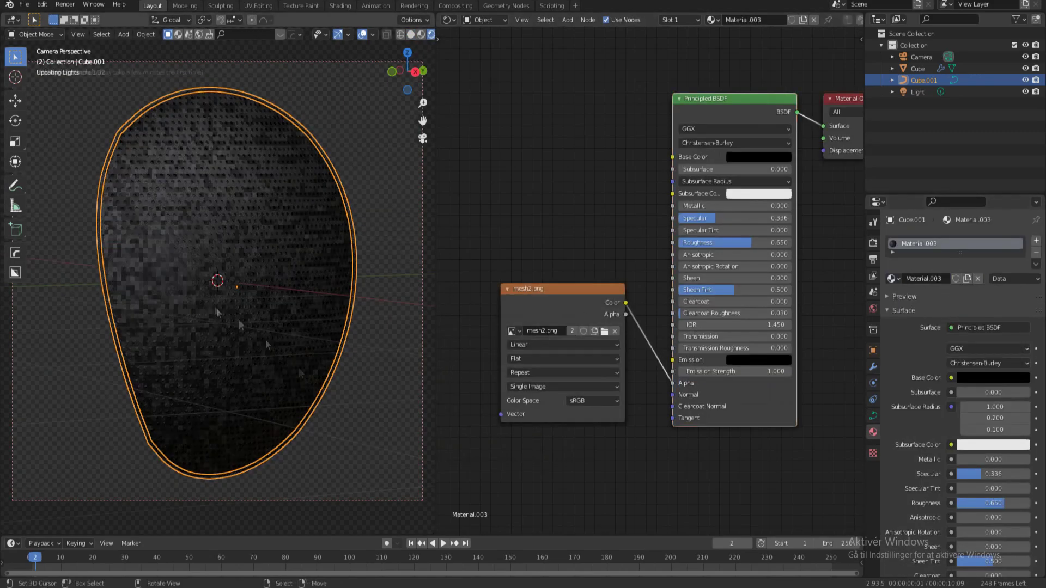
Step: Drop square1.png into the material as a Mix Shader factor blending in a white Principled BSDF
left_click_drag(435, 38, 502, 238)
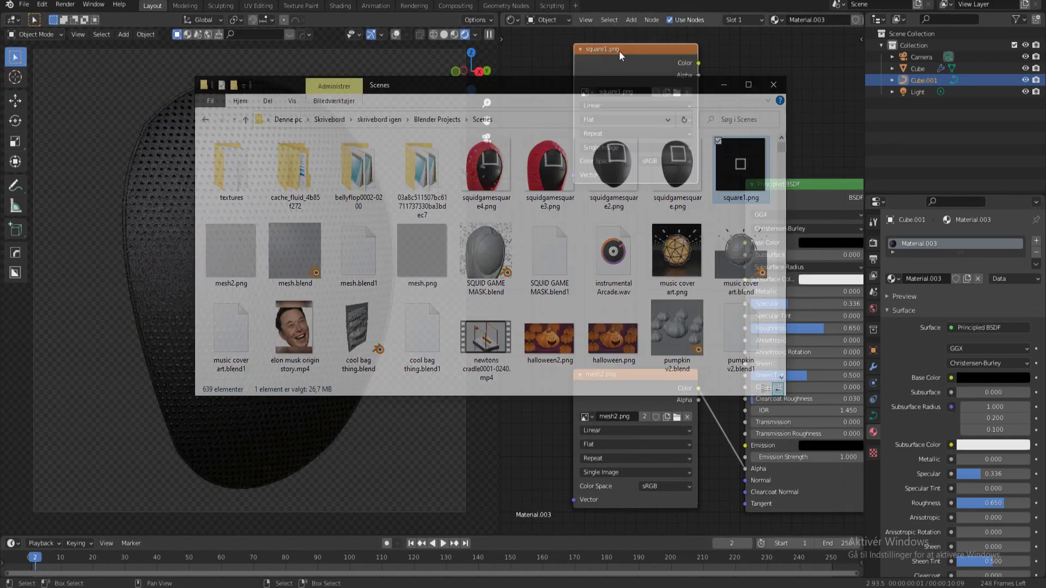
left_click_drag(738, 164, 599, 229)
left_click_drag(674, 236, 747, 245)
middle_click_drag(749, 245, 648, 294)
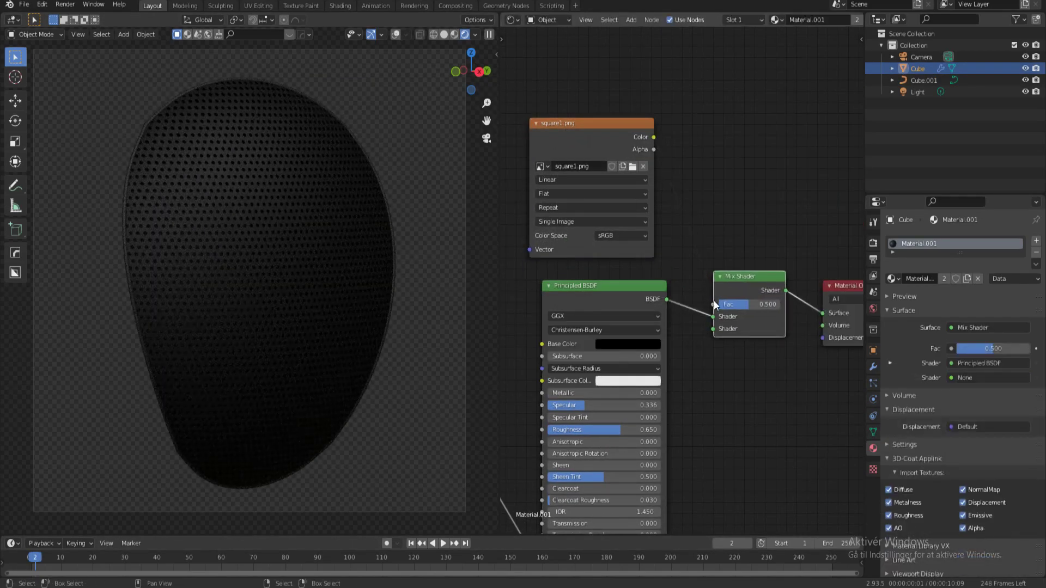
left_click_drag(714, 304, 653, 137)
left_click(621, 236)
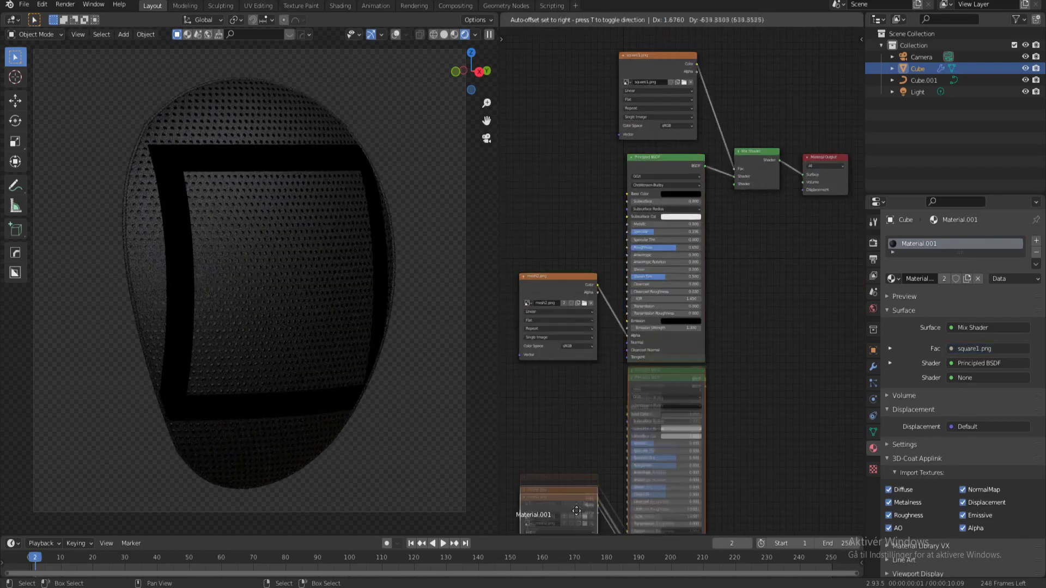
left_click_drag(702, 329, 734, 93)
left_click_drag(715, 281, 715, 246)
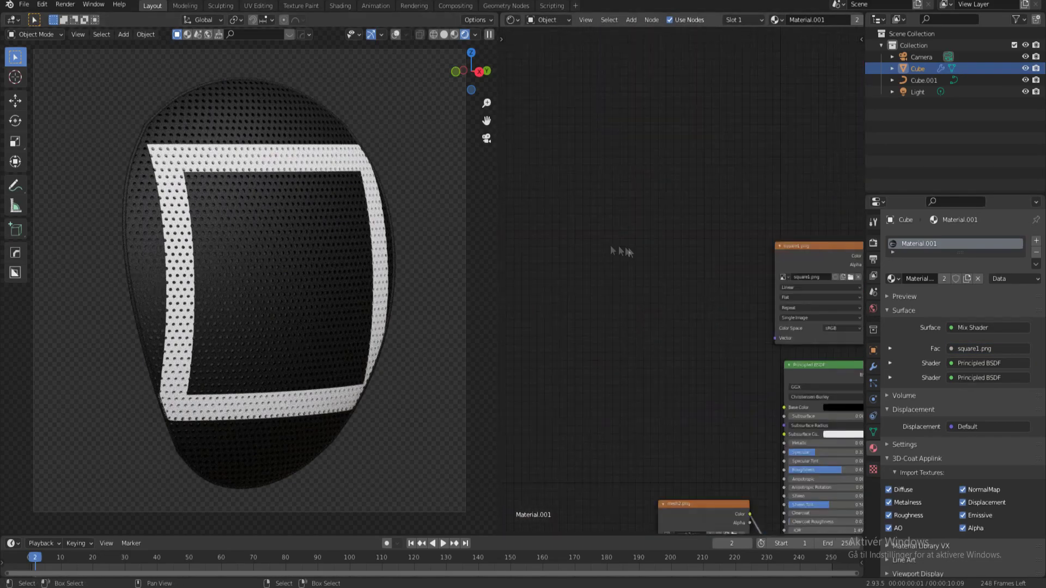
Step: Rescale the square's UV island and move it along Y, then return to Object Mode
key("a")
key("s")
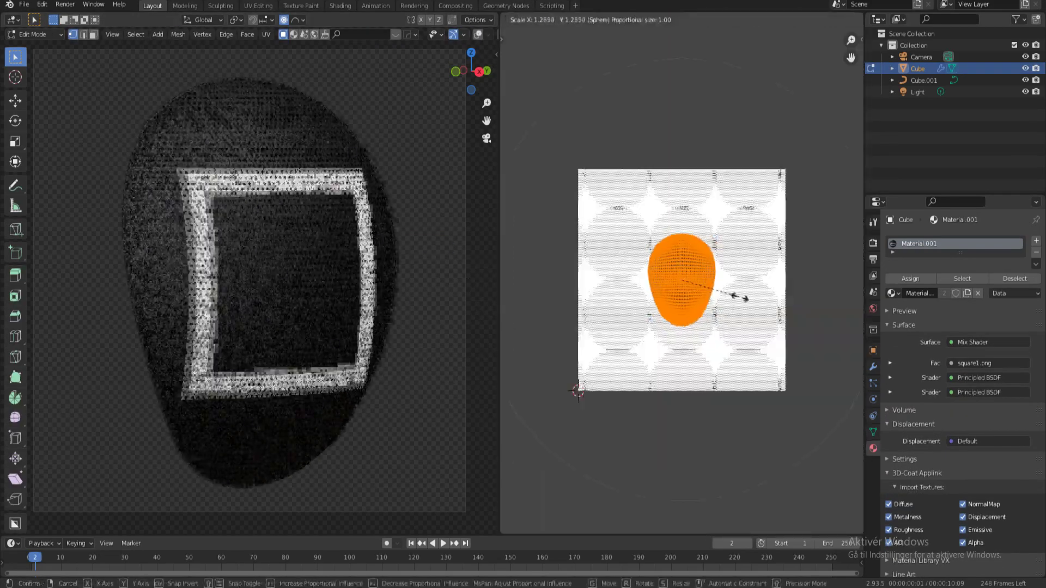
left_click(755, 305)
key("g")
key("y")
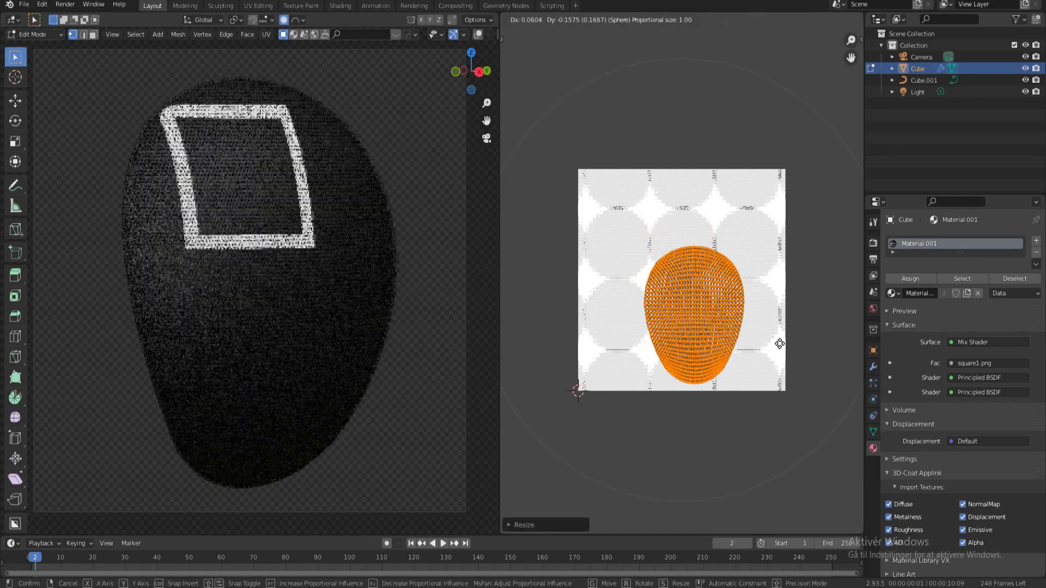
left_click(770, 374)
key("Tab")
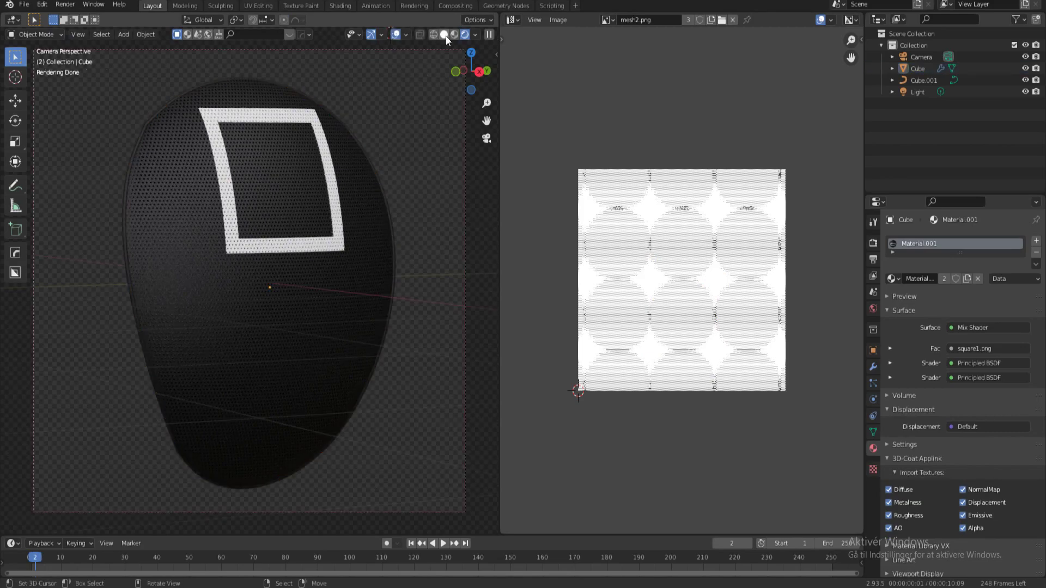
Step: Select the rim with the mask, start then cancel a scale, and toggle solid and rendered shading
left_click(444, 34)
left_click(349, 277, "shift")
key("s")
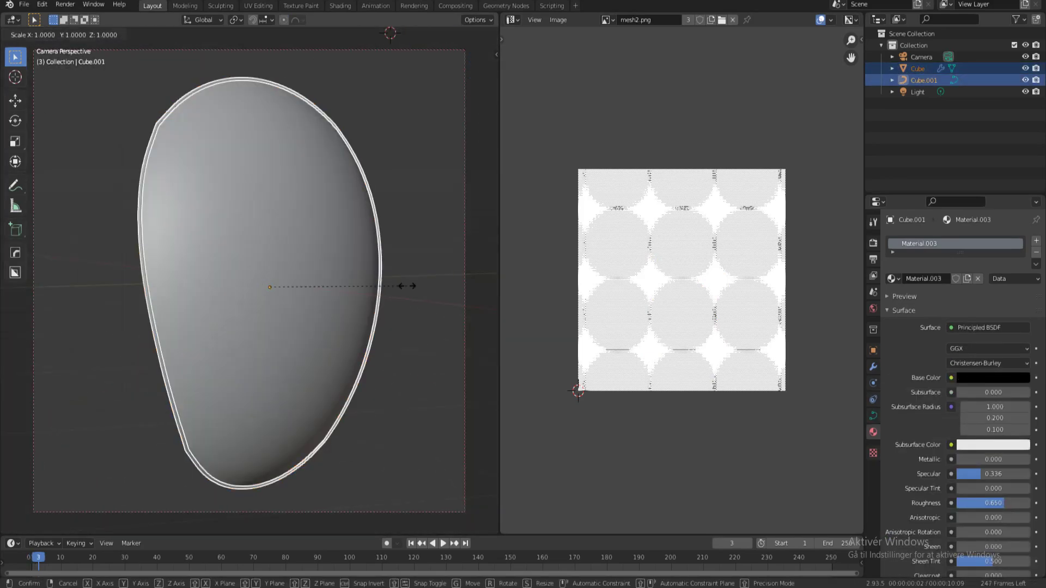
right_click(408, 286)
left_click(352, 219)
key("Tab")
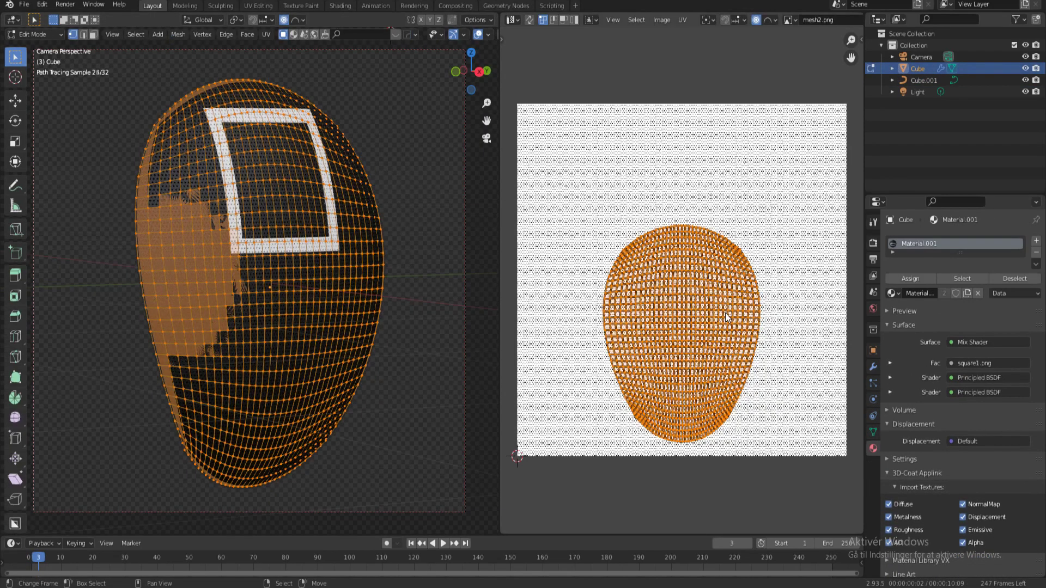
key("Tab")
left_click(458, 34)
left_click(486, 138)
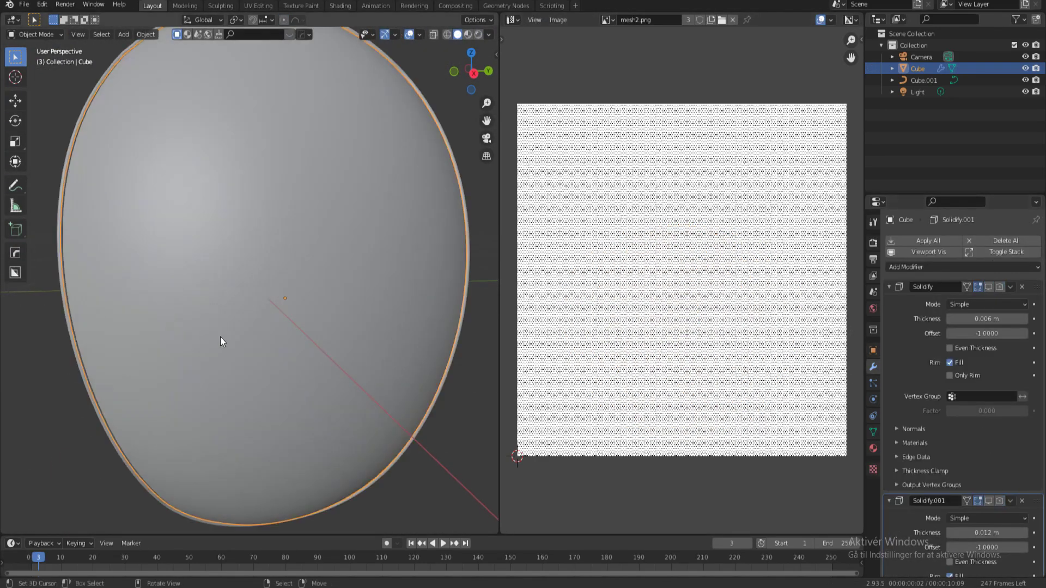
Step: From the right view, brush-select the mask's T-shaped faces and split them off
key("Tab")
key("KP_3")
key("alt+a")
key("c")
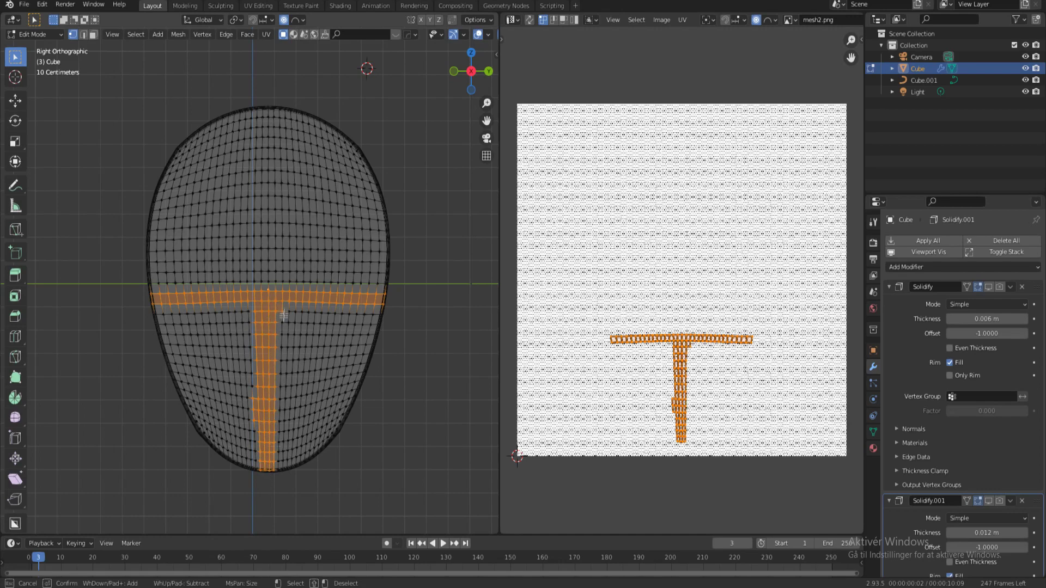
scroll(363, 438, "up", 2)
key("v")
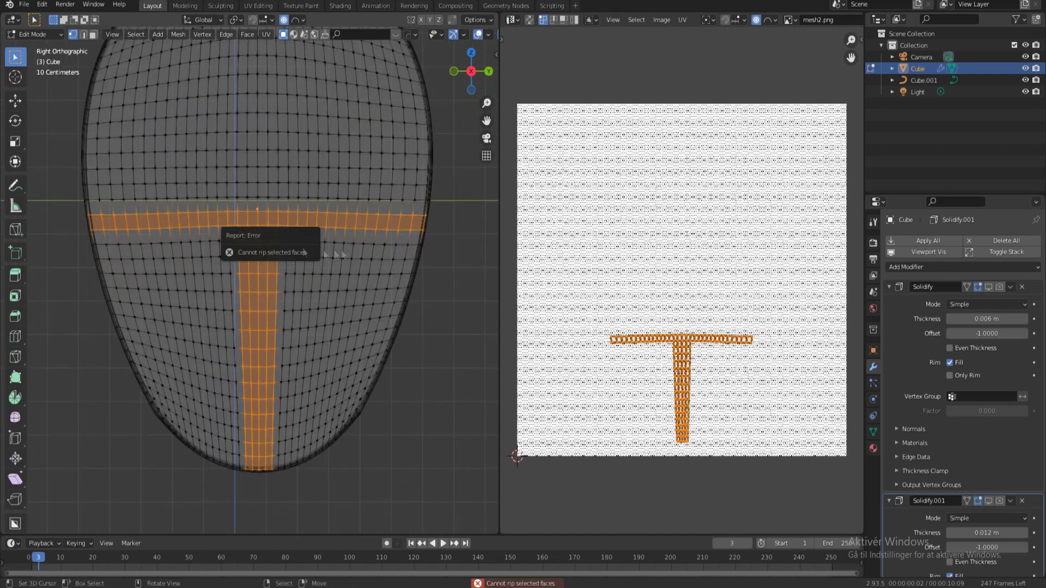
key("p")
Step: Make the separated T strip its own object and enter its Edit Mode
left_click(307, 275)
middle_click_drag(307, 275, 303, 261)
key("Tab")
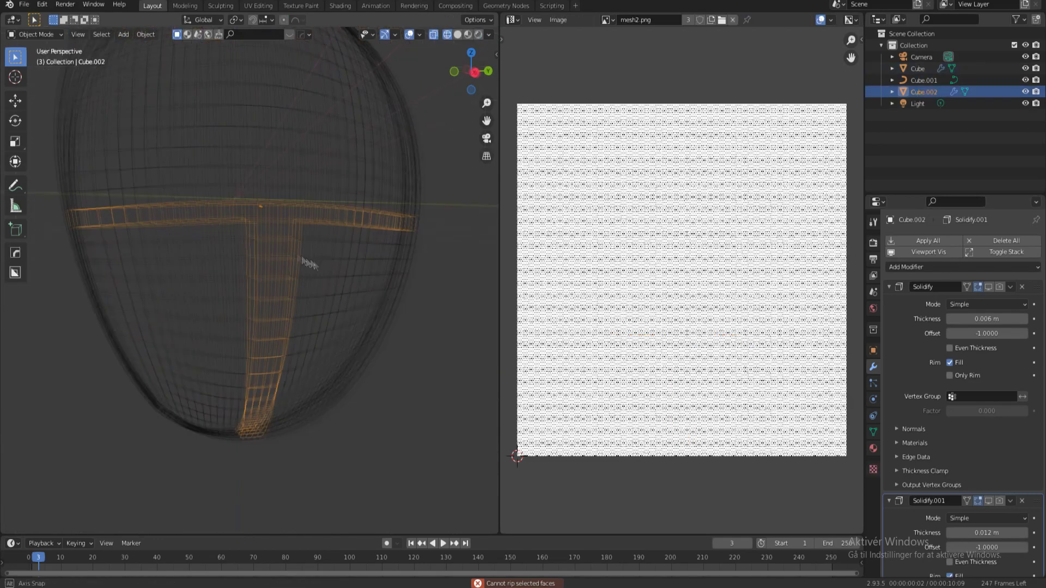
left_click(317, 226)
key("Tab")
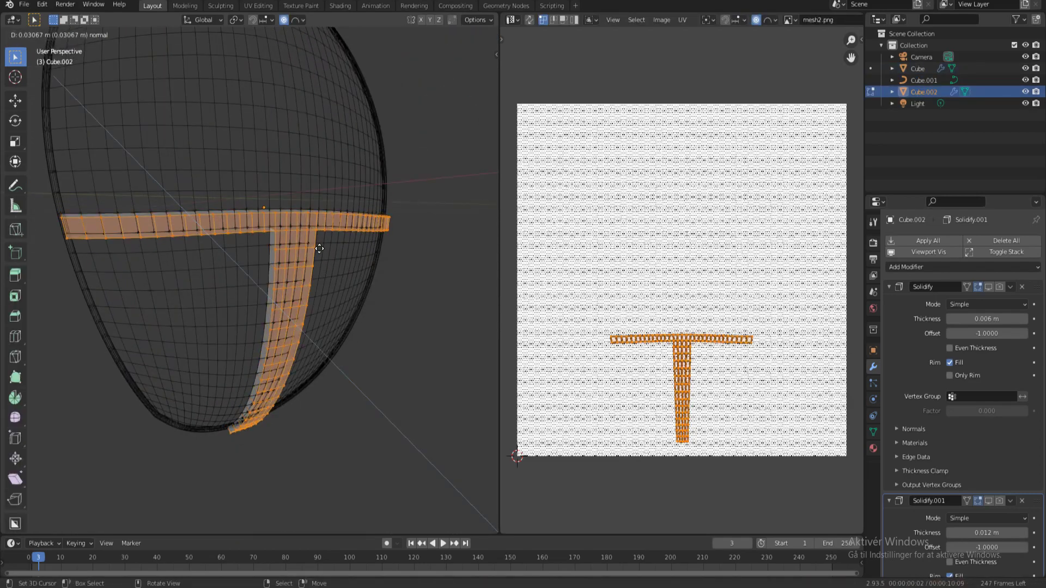
Step: Extrude and reshape the T strip's vertical band of faces to give it thickness
left_click(317, 247)
mouse_move(317, 247)
middle_mouse_down()
mouse_move(393, 309)
mouse_move(241, 191)
mouse_move(265, 228)
middle_mouse_up()
left_click(384, 299)
left_click(247, 218, "alt")
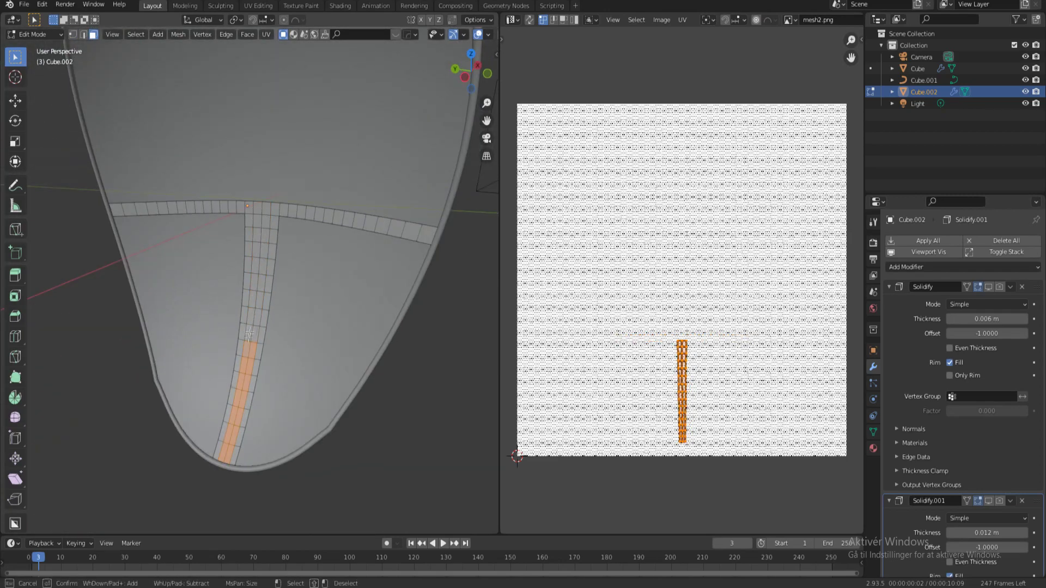
key("Escape")
middle_click_drag(264, 425, 245, 380)
key("e")
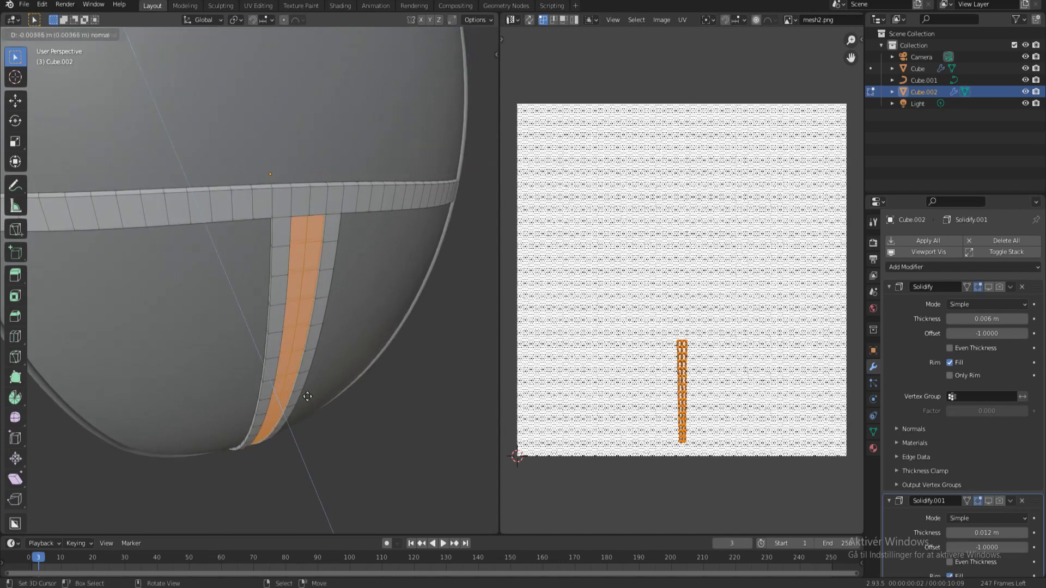
scroll(326, 216, "up", 3)
middle_click_drag(326, 217, 337, 228)
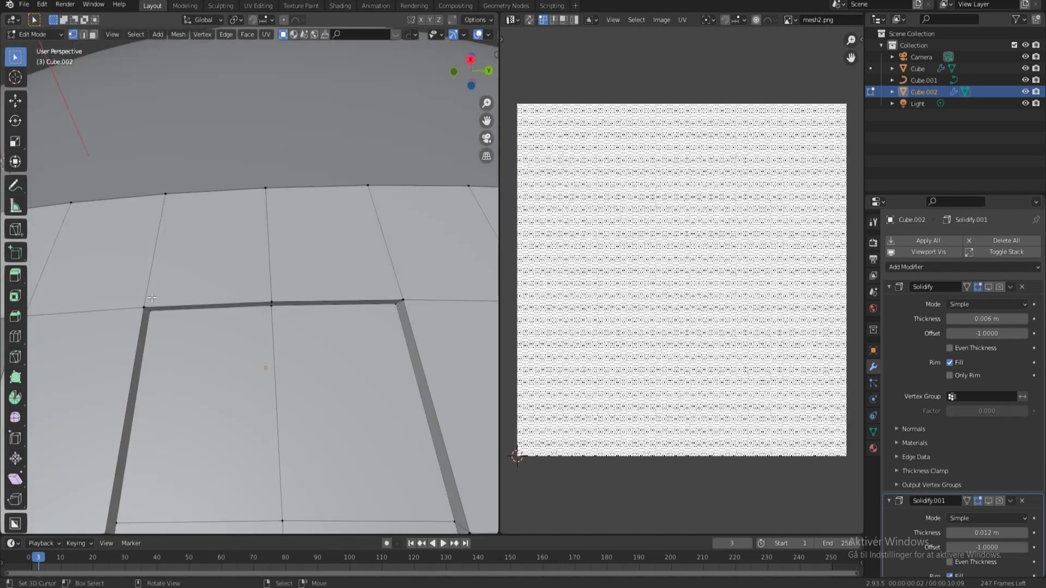
Step: In vertex select, edge-slide the strip's loop to a new position
key("1")
key("g")
key("g")
left_click(385, 234)
scroll(386, 233, "down", 4)
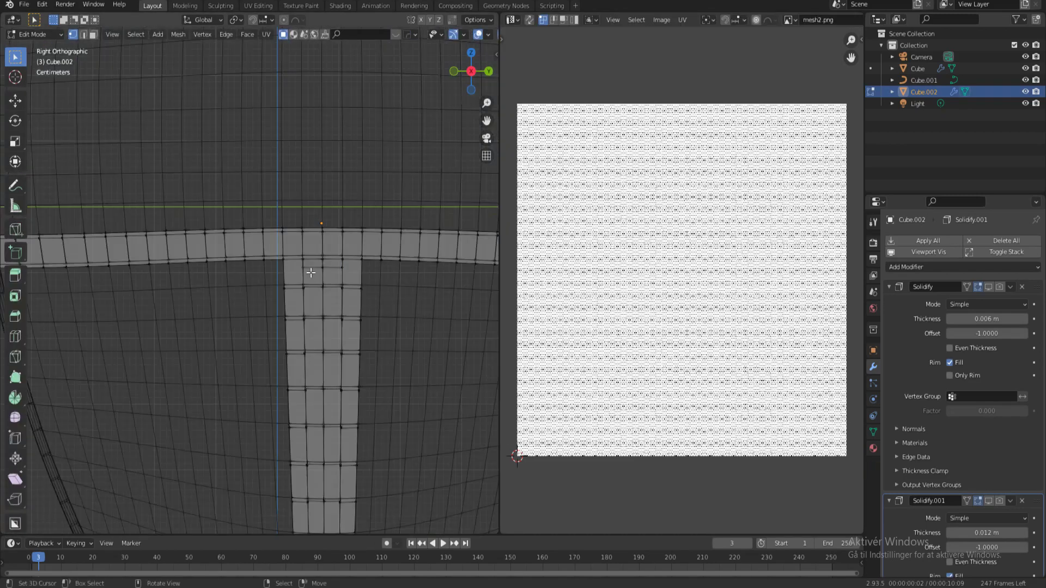
Step: Select the crossbar's lower edge, switch to solid shading and turn X-ray off
scroll(310, 272, "down", 3)
left_click(146, 283, "alt")
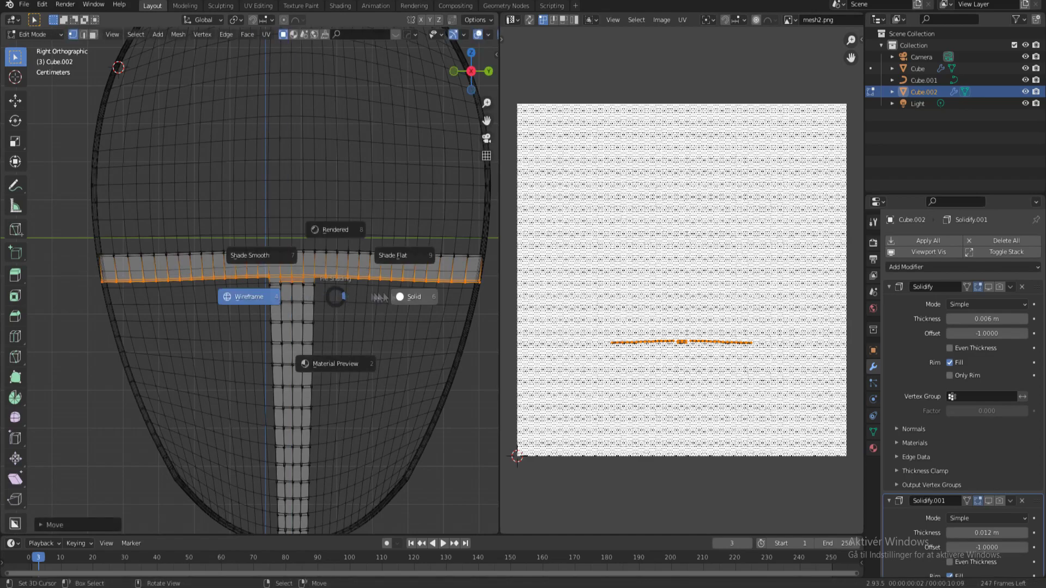
left_click(414, 296)
middle_click_drag(414, 297, 487, 304)
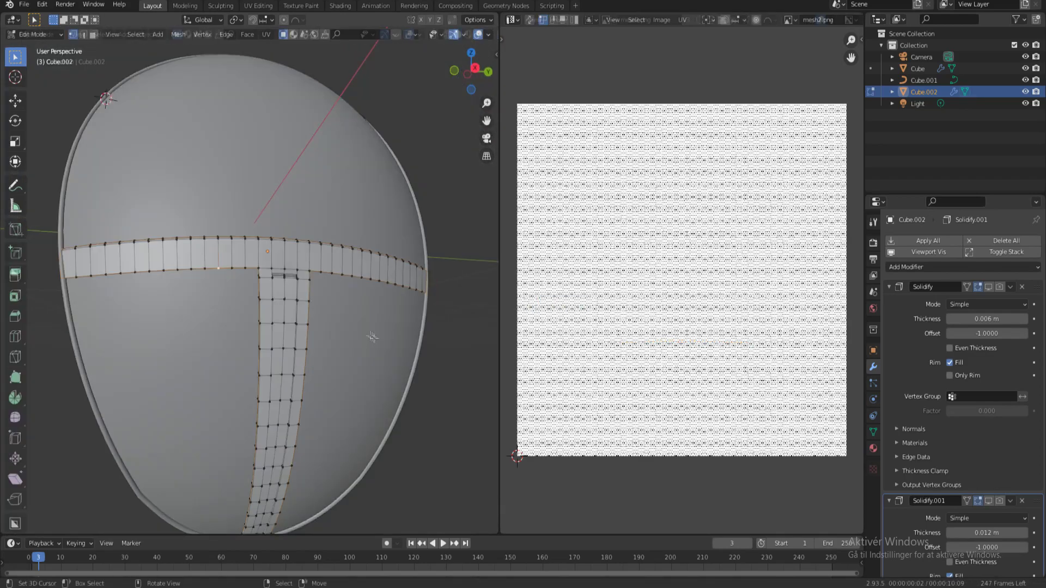
key("alt+z")
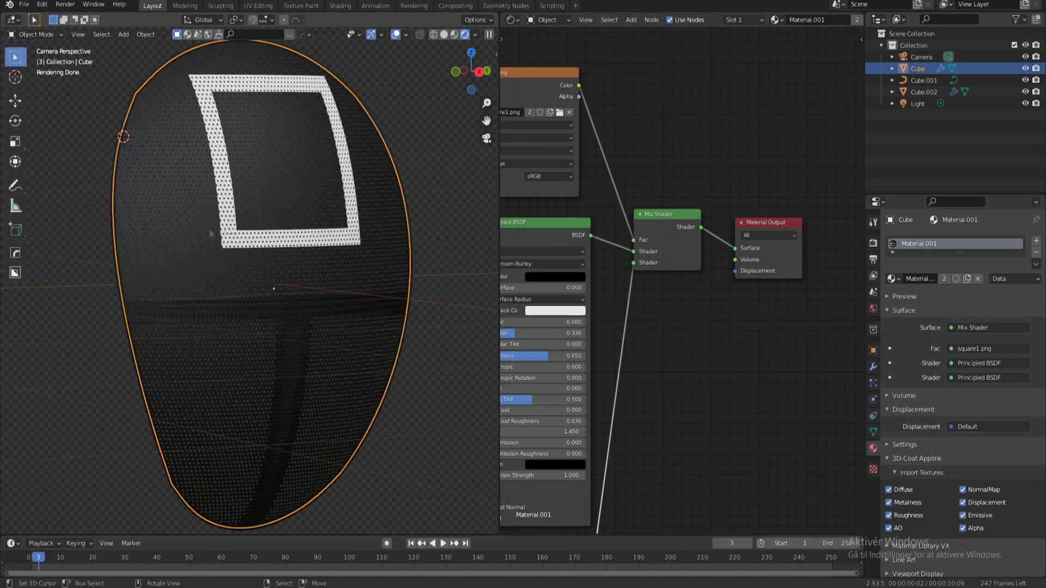
Step: Link the shader output toward the mix factor, then put the mask body Cube into Edit Mode
left_click_drag(590, 236, 652, 244)
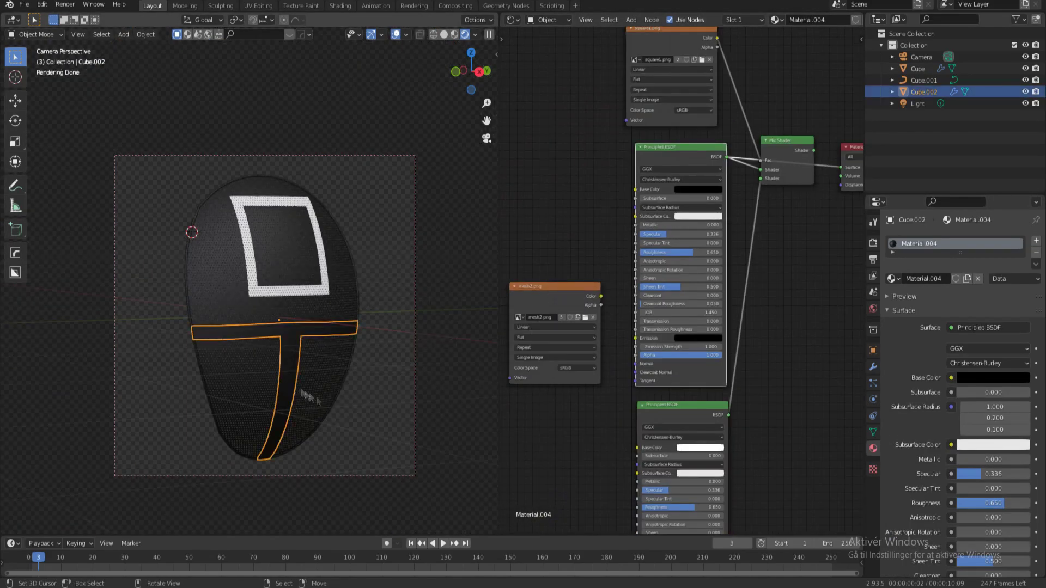
middle_click_drag(308, 396, 356, 404)
scroll(355, 404, "up", 5)
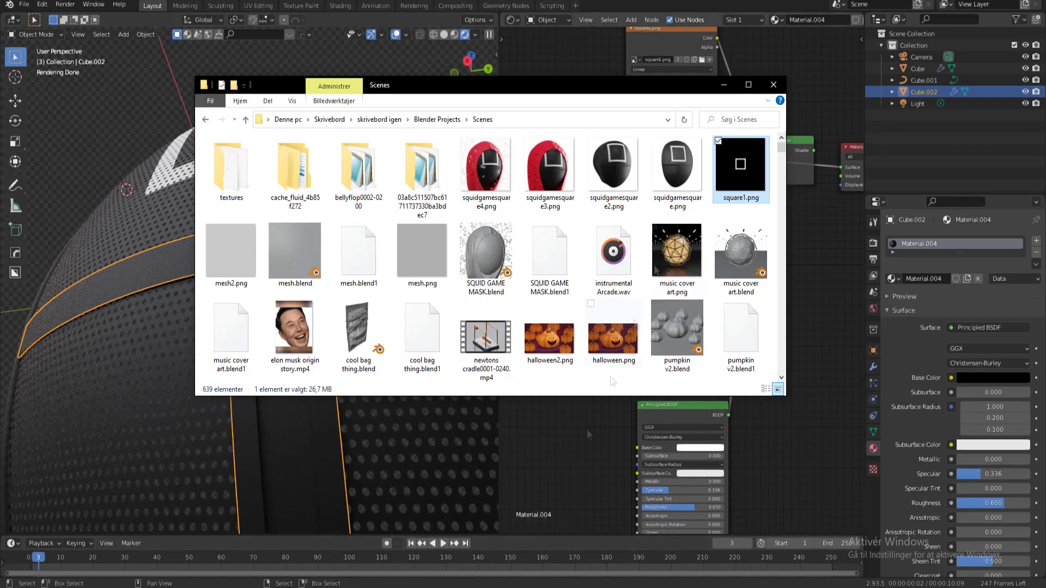
key("Tab")
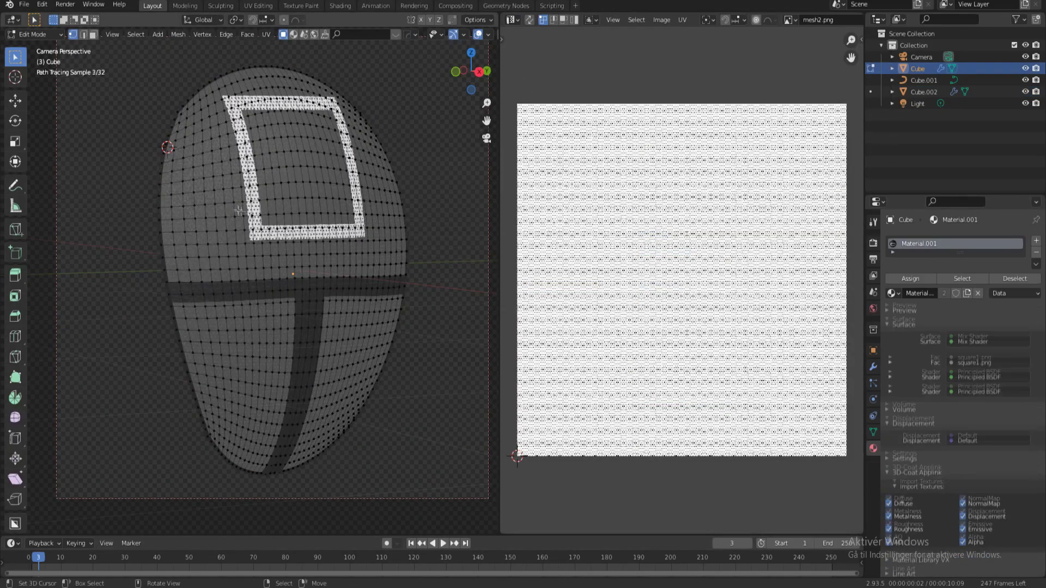
Step: Scale down the mask's whole UV layout, then show the Shader Editor in object mode
key("a")
key("s")
left_click(513, 20)
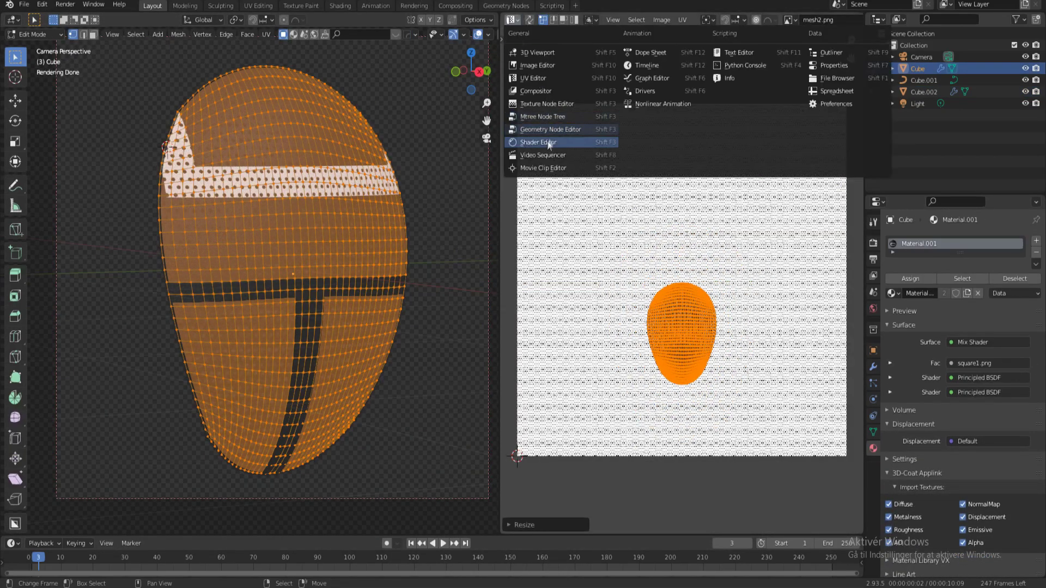
left_click(542, 131)
key("Tab")
Step: Drive square1.png through a Mapping node with scale 1.9 and location 0.56, -0.26
key("shift+a")
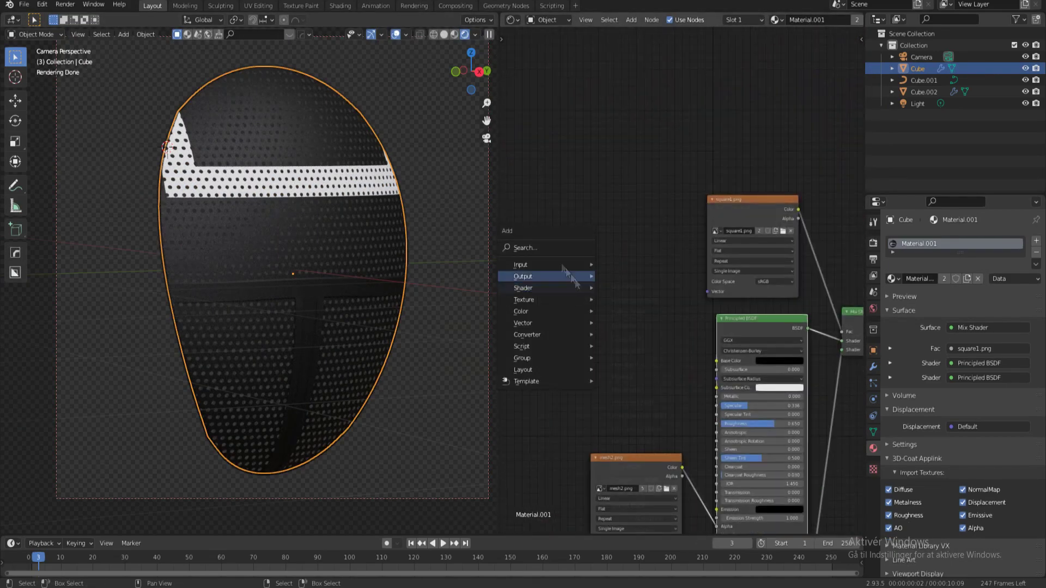
key("shift+a")
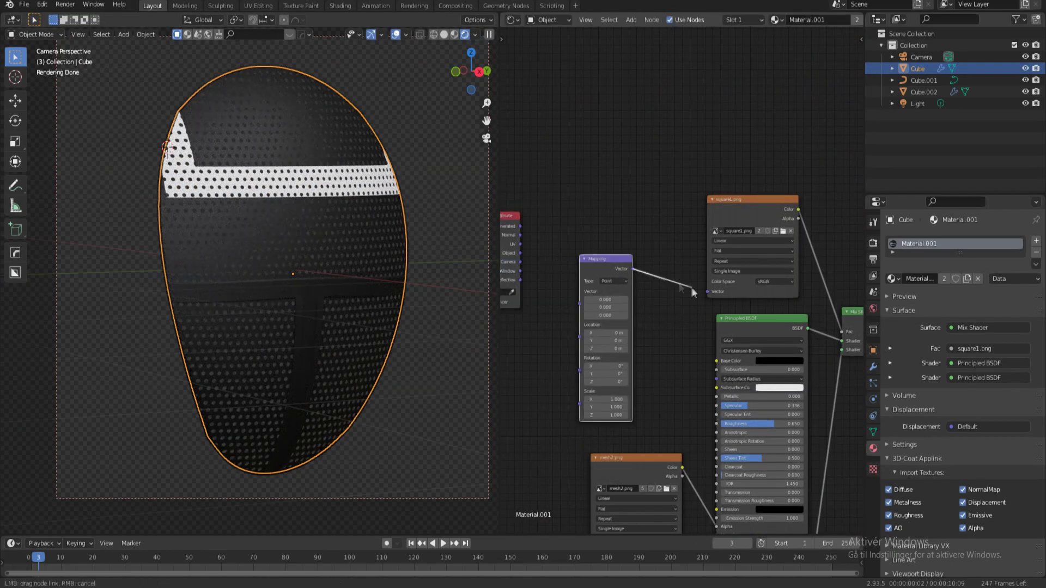
middle_click_drag(635, 271, 730, 284)
left_click_drag(746, 389, 746, 405)
type("1.6")
key("Return")
scroll(698, 210, "up", 2)
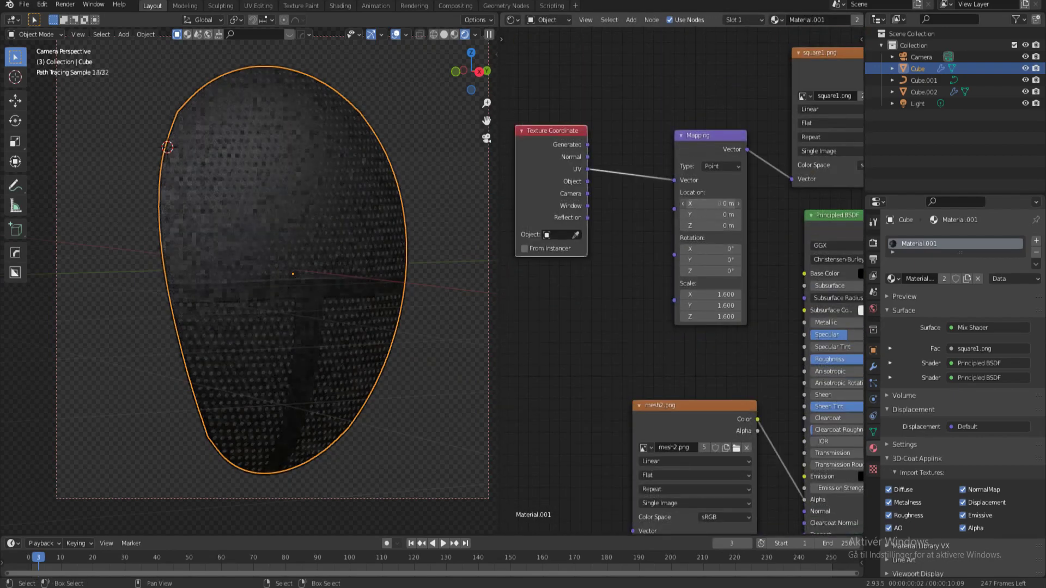
left_click_drag(711, 203, 728, 217)
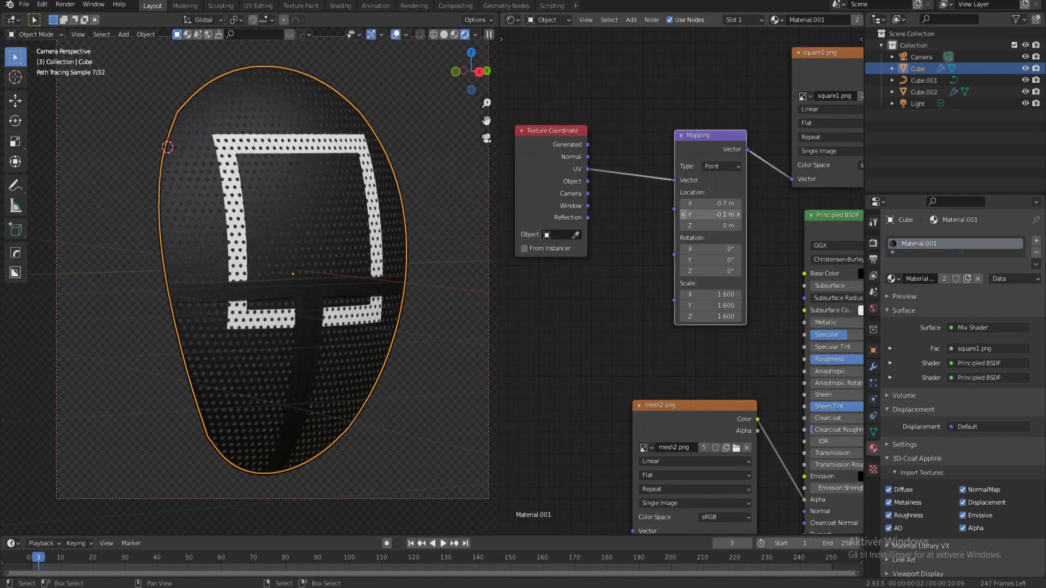
left_click_drag(708, 294, 700, 294, "alt")
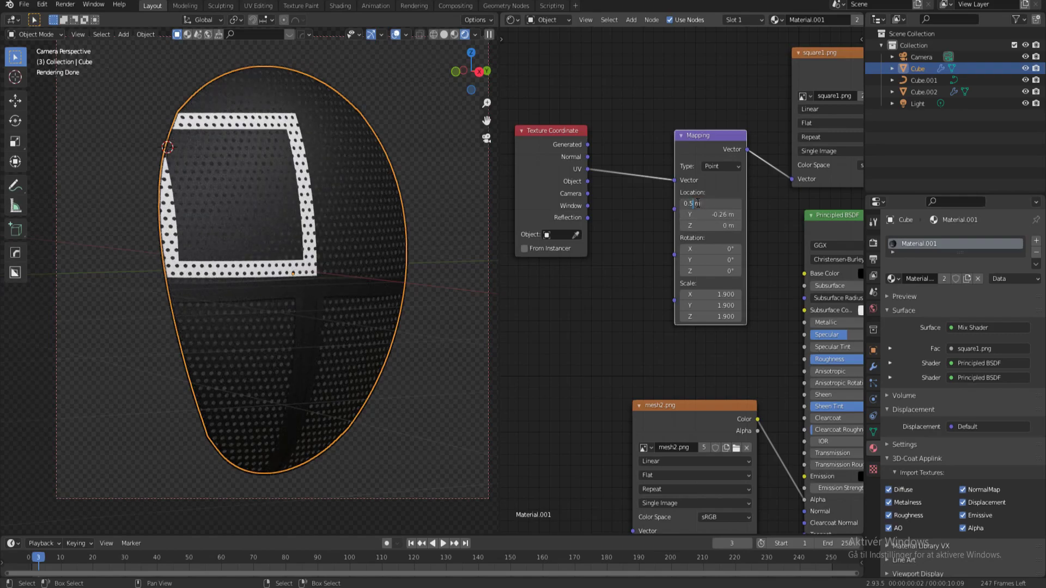
middle_click_drag(298, 214, 289, 254)
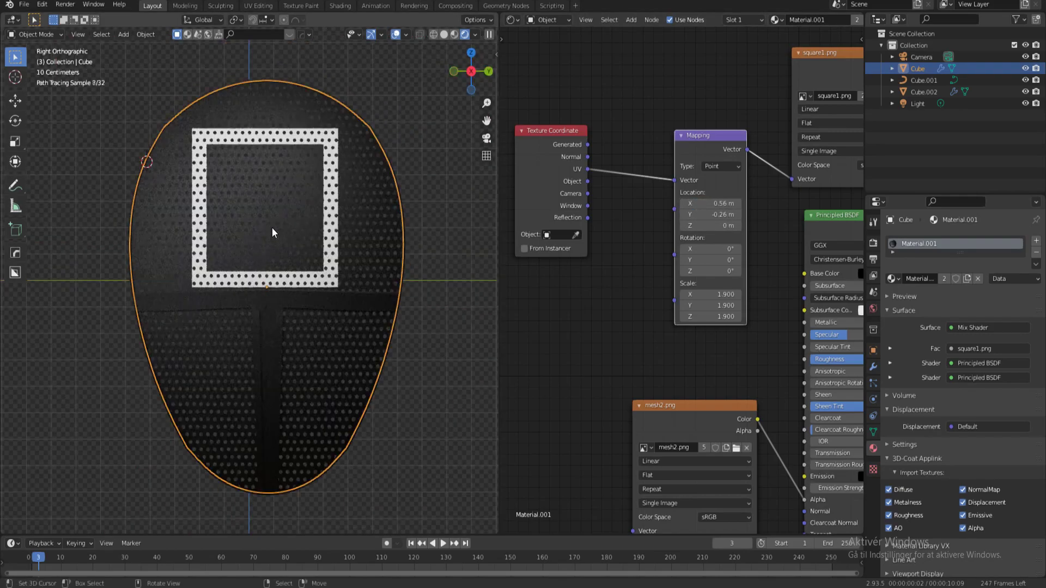
Step: Back in camera view, feed the Mapping output into mesh2.png's Vector input
key("KP_0")
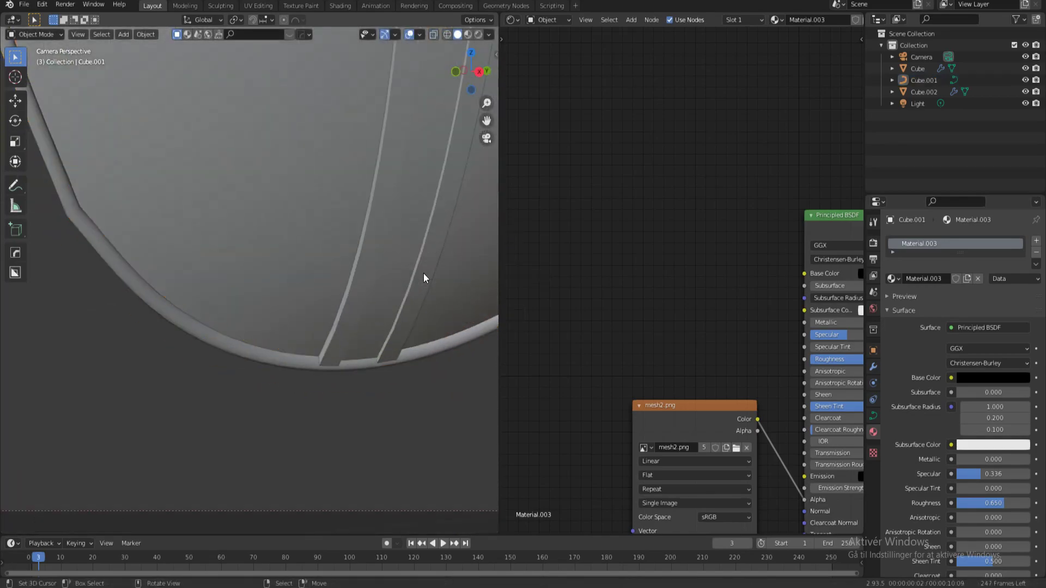
key("Tab")
scroll(617, 226, "down", 2)
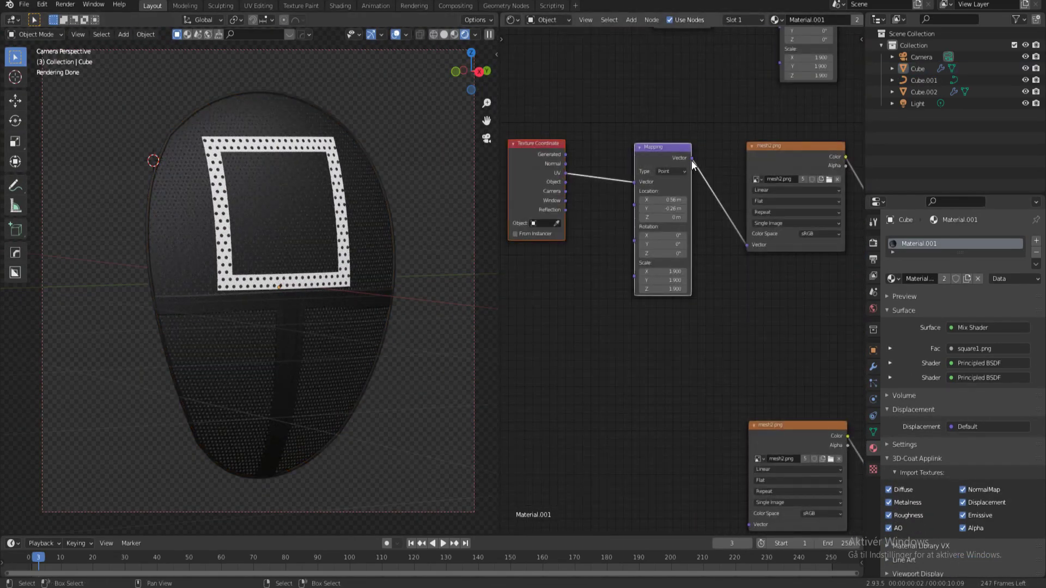
left_click_drag(657, 94, 707, 439)
Step: Select the mask Cube and collapse its first Solidify modifier
left_click(918, 68)
left_click(874, 367)
left_click(906, 288)
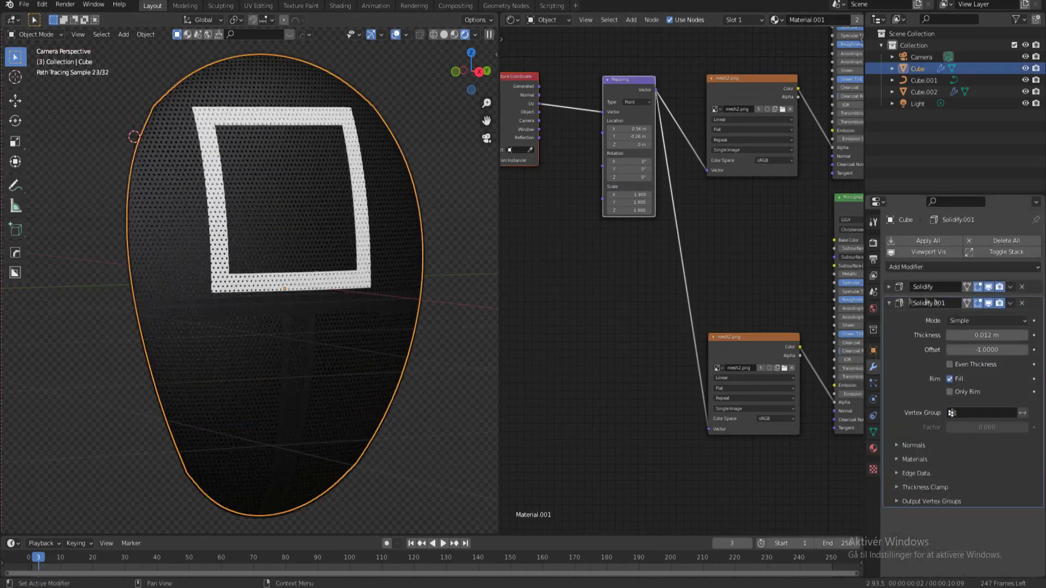
key("Escape")
scroll(244, 430, "up", 5)
Step: Select the T strip Cube.002 and begin a move, then cancel it
left_click(244, 430)
scroll(355, 373, "up", 2)
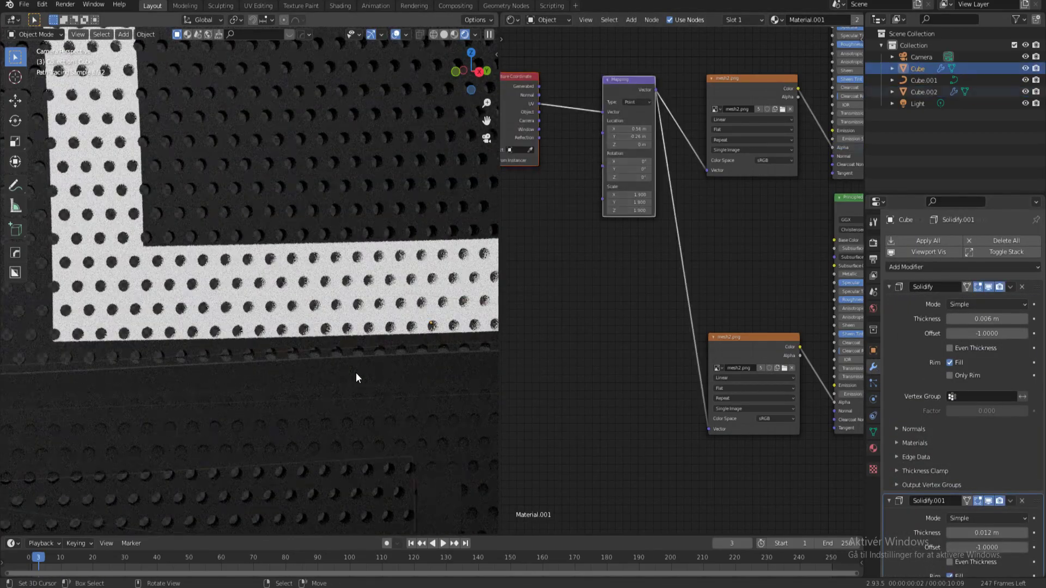
key("g")
key("Escape")
scroll(414, 416, "down", 10)
scroll(334, 222, "up", 6)
scroll(353, 276, "up", 3)
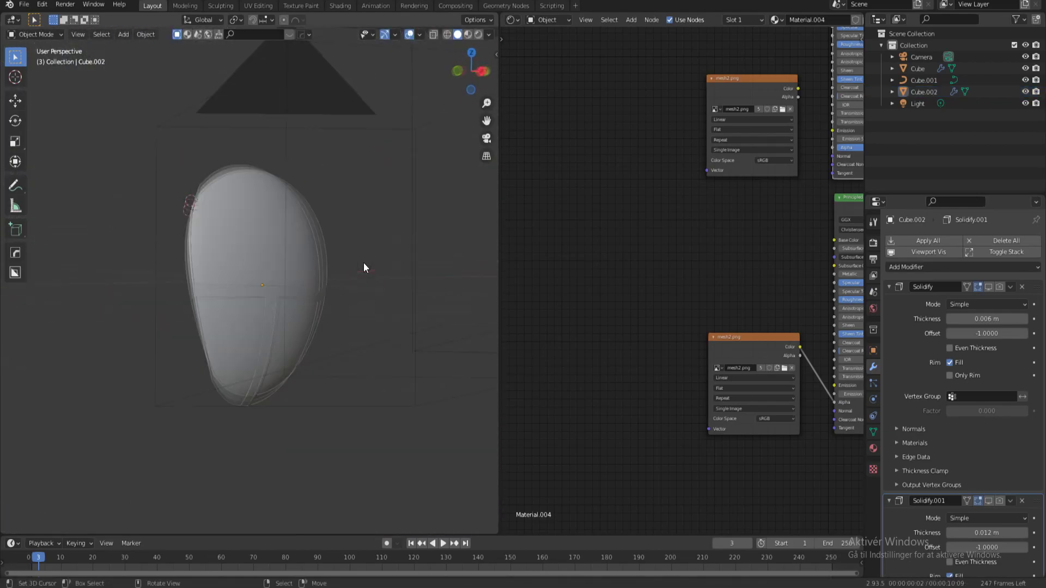
scroll(634, 238, "up", 5)
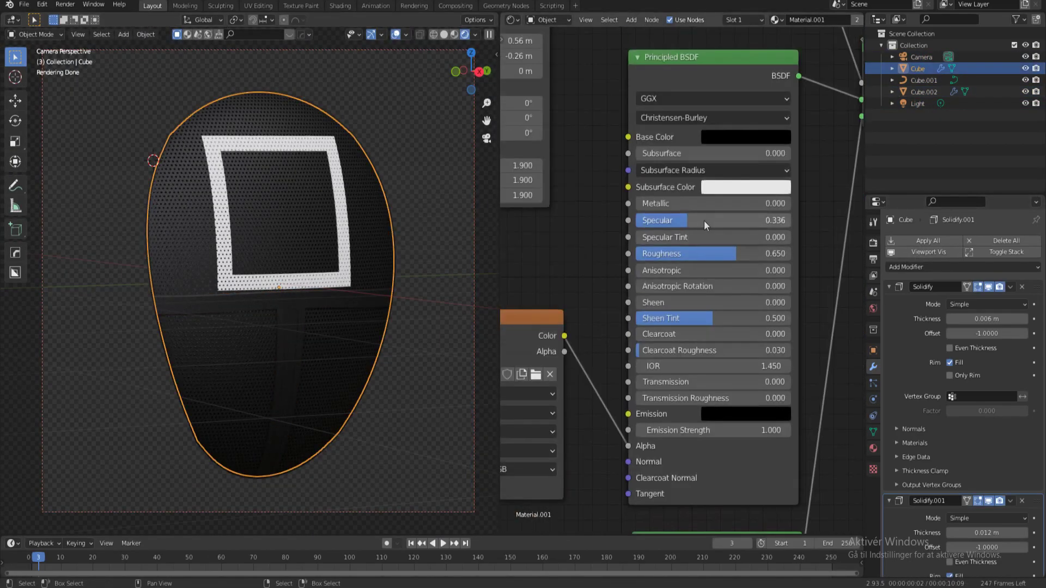
Step: Select and deselect the T strip, then select the mask body Cube.001
left_click(303, 316)
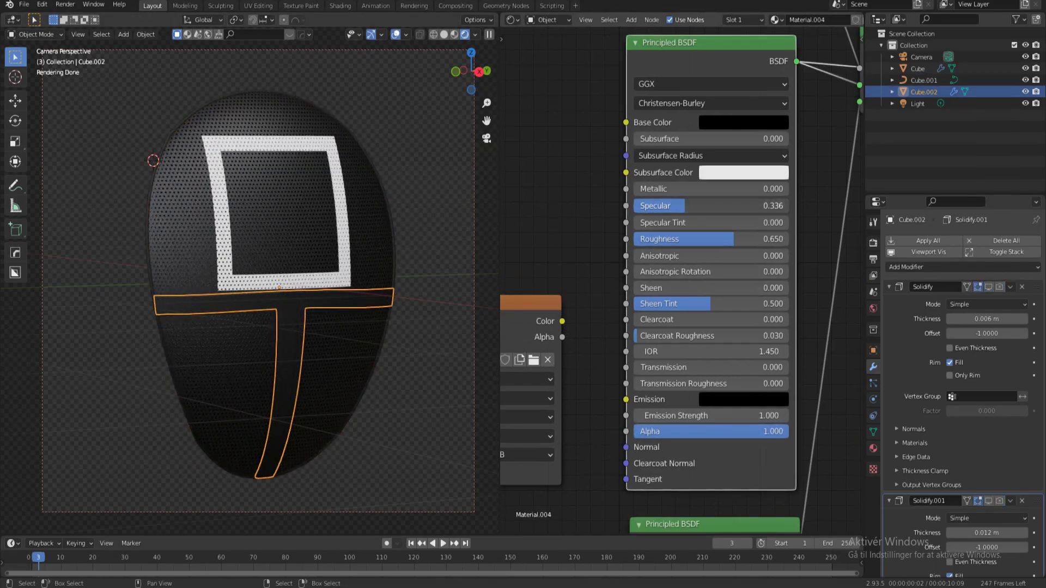
left_click(430, 317)
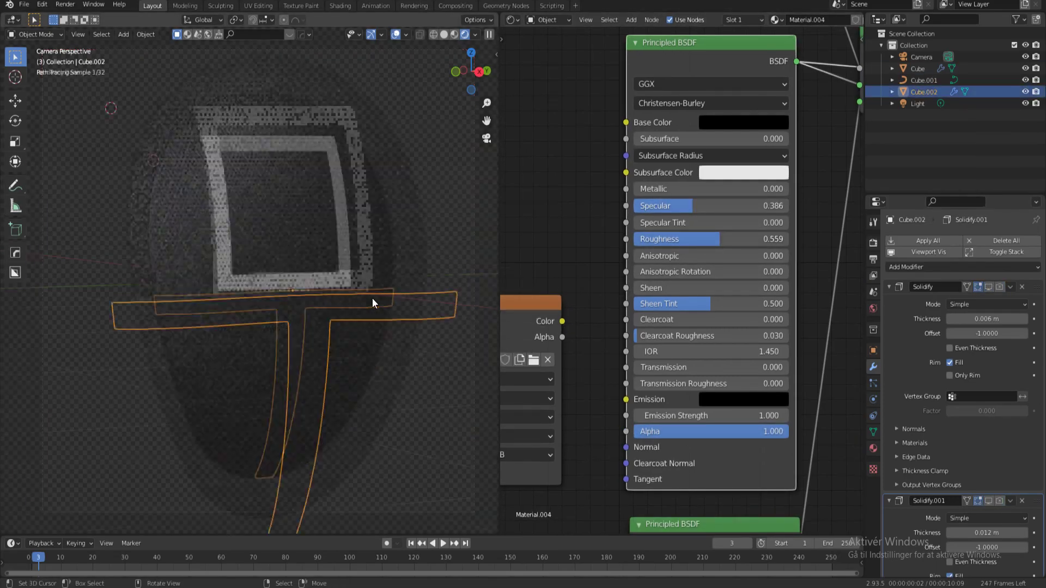
scroll(362, 303, "down", 2)
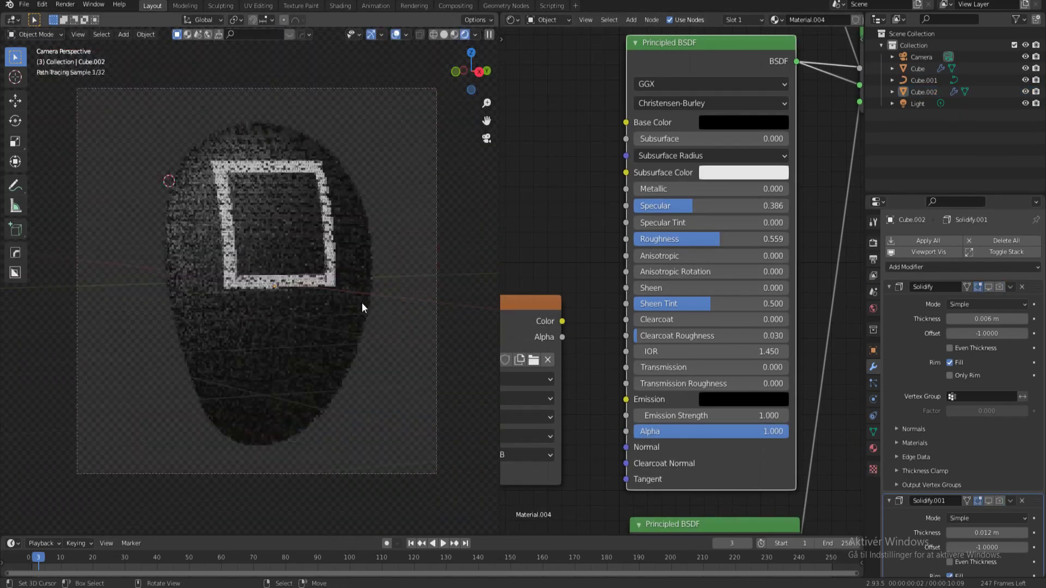
scroll(362, 303, "up", 2)
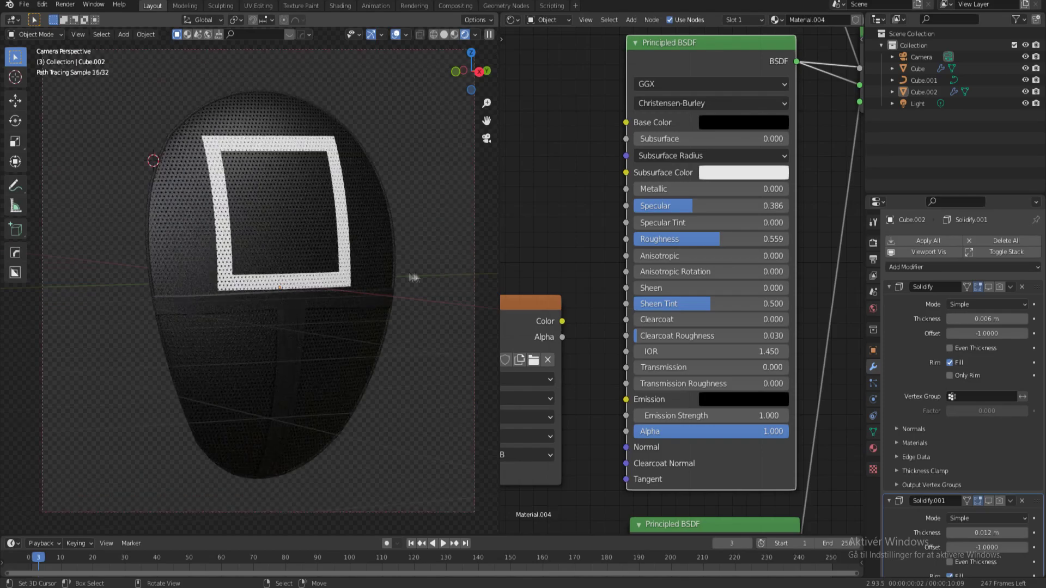
left_click(362, 303)
scroll(362, 303, "up", 4)
scroll(372, 358, "down", 5)
scroll(354, 354, "up", 3, "ctrl")
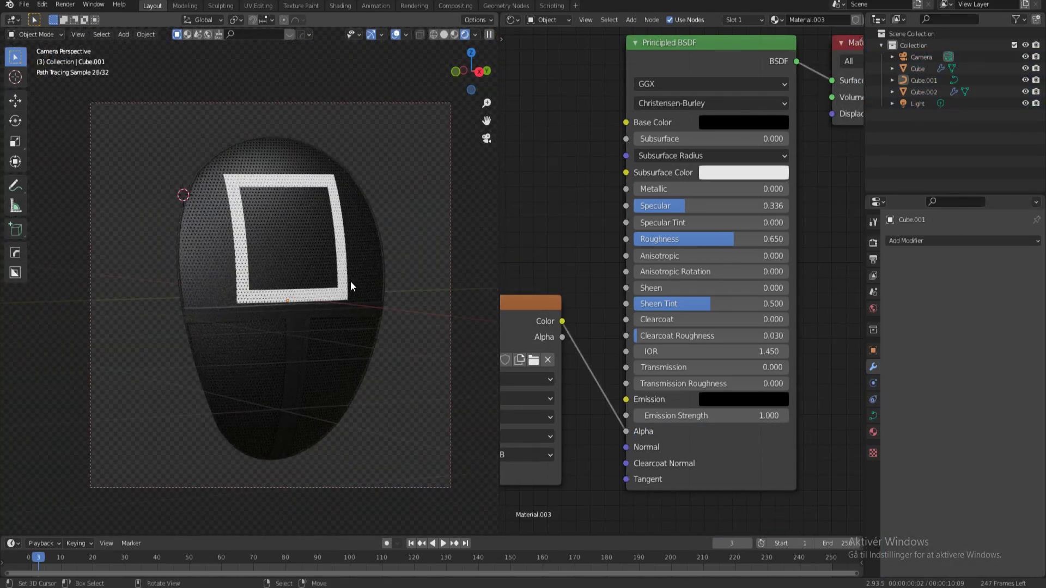
scroll(321, 225, "up", 2)
scroll(321, 225, "down", 3)
scroll(393, 173, "up", 1)
Step: Save the project as squidgamemask.blend
key("ctrl+s")
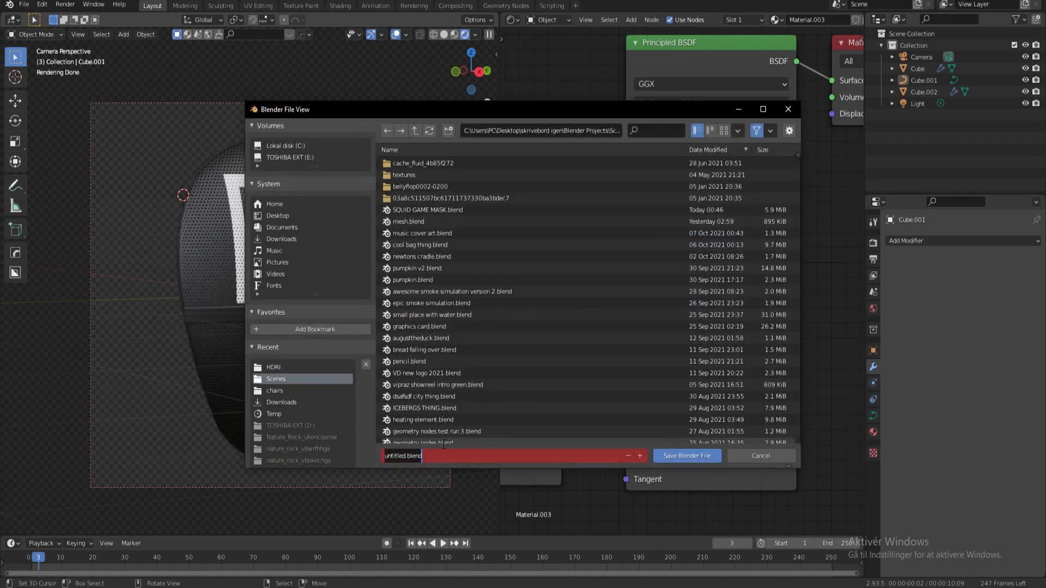
key("Return")
scroll(337, 266, "up", 1)
Step: Set the render Resolution Y to 1080 in the output settings
left_click(874, 259)
left_click(985, 255)
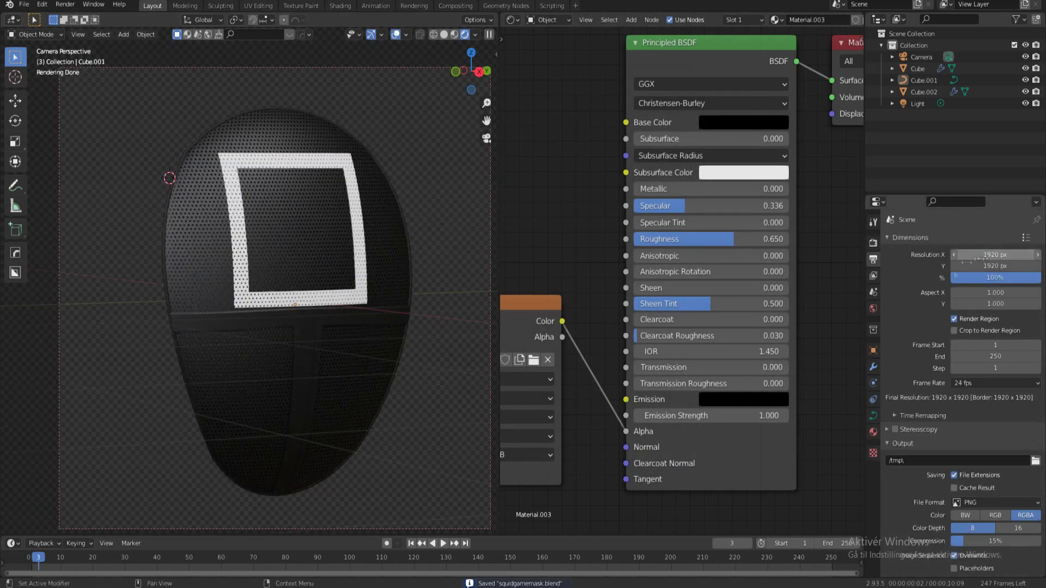
double_click(995, 266)
type("1080")
key("Return")
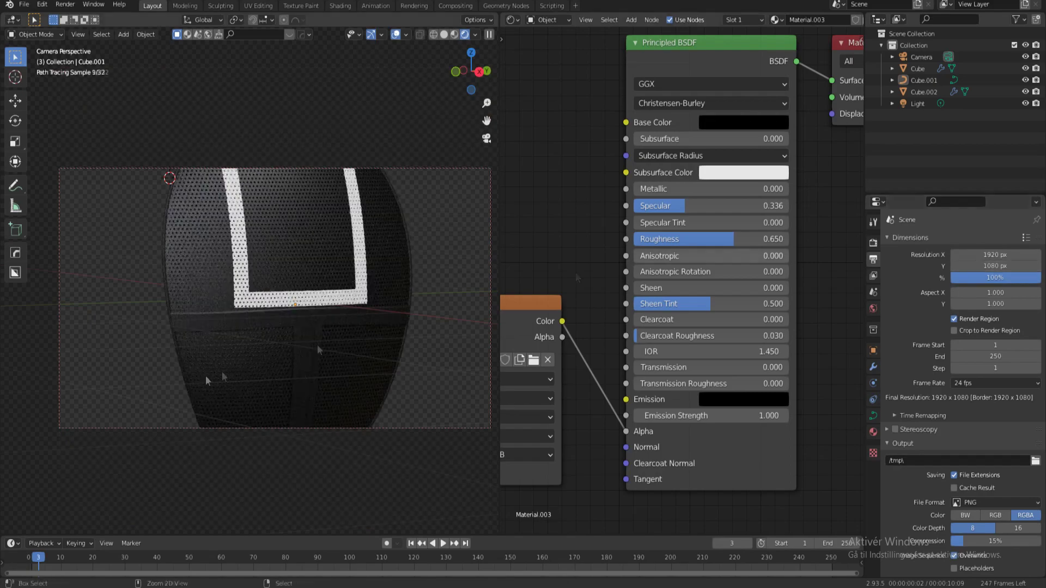
Step: Move the duplicated masks along Y, then undo twice to remove the duplicates
left_click(253, 347)
key("y")
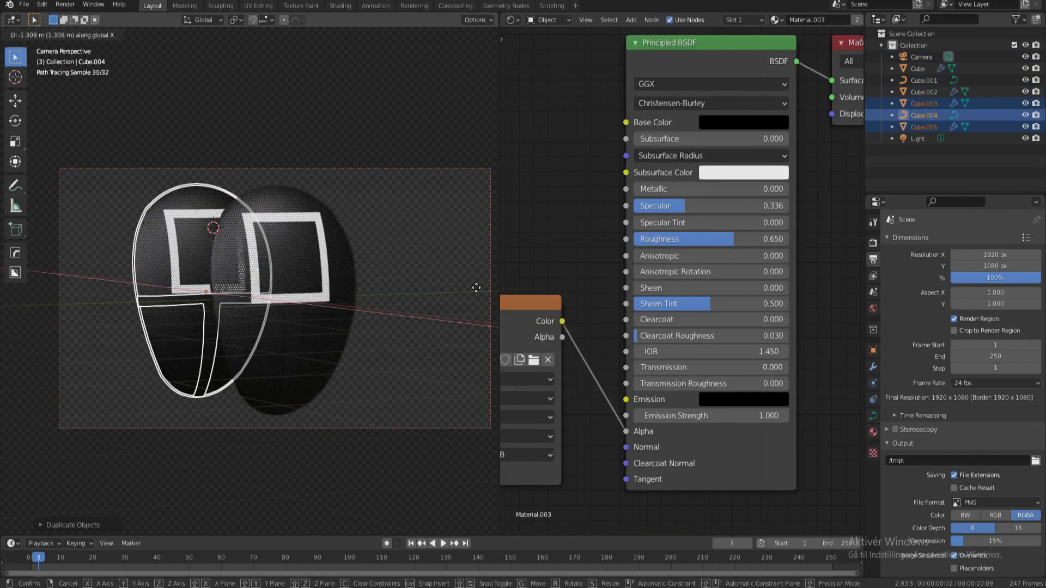
left_click(477, 288)
key("g")
key("ctrl+z")
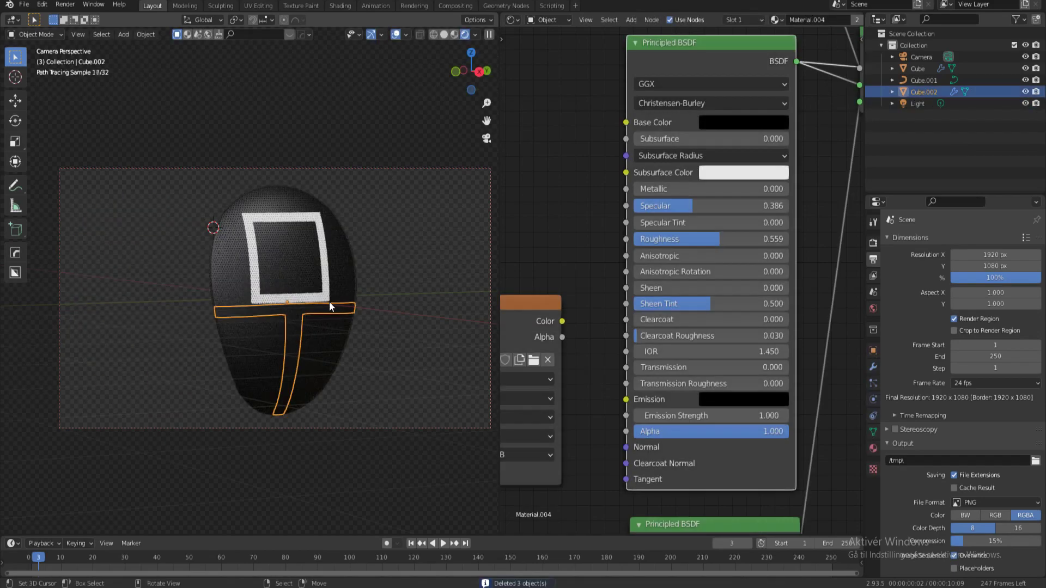
key("ctrl+z")
key("KP_7")
mouse_move(403, 307)
middle_mouse_down()
mouse_move(406, 143)
mouse_move(299, 205)
middle_mouse_up()
Step: Add a UV Sphere, stretch it along X and reposition it from the top view
key("shift+a")
left_click(300, 205)
key("s")
left_click(337, 266)
key("KP_7")
key("s")
key("x")
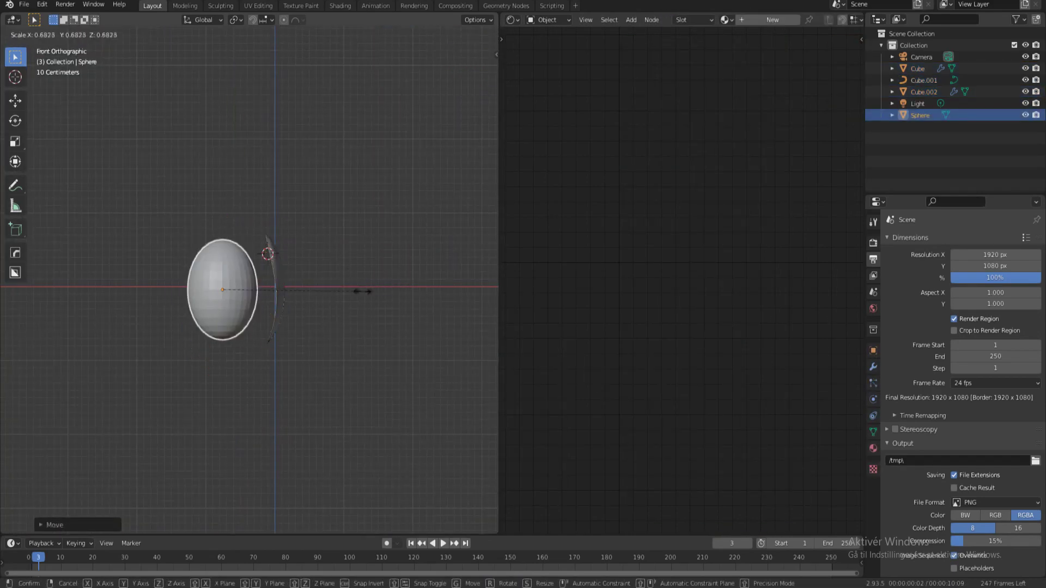
left_click(387, 243)
key("g")
left_click(387, 243)
middle_click_drag(386, 243, 332, 276)
Step: In front view, place the sphere behind the mask and enlarge it to the mask's size
key("KP_1")
key("g")
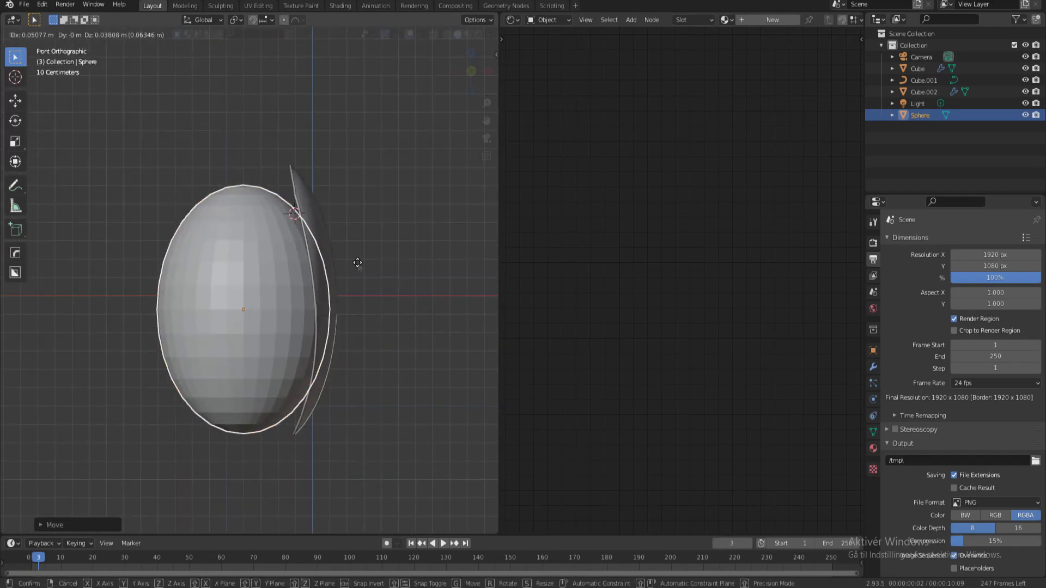
key("s")
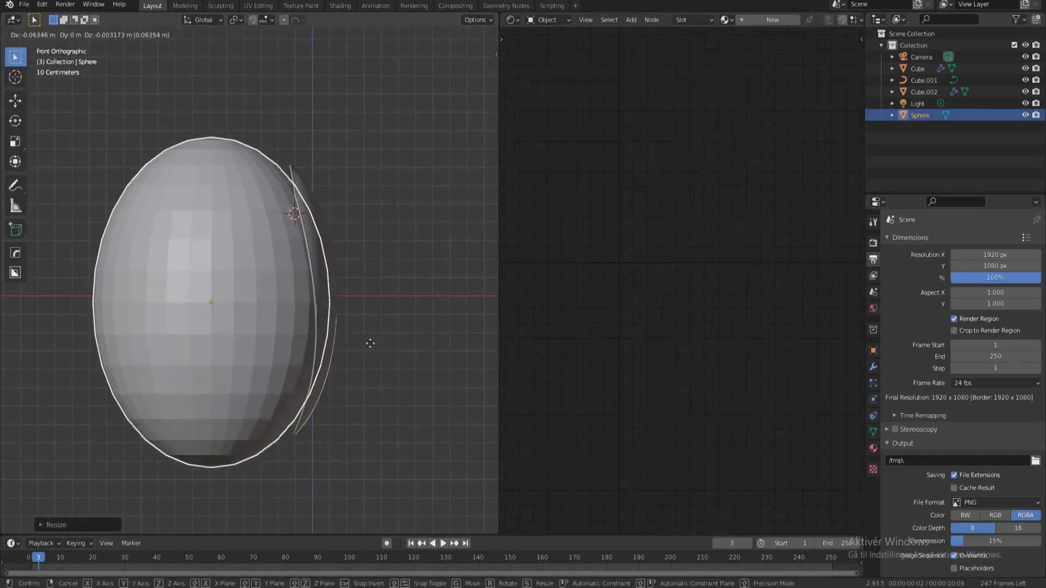
left_click(346, 350)
key("s")
left_click(338, 352)
scroll(250, 329, "up", 2)
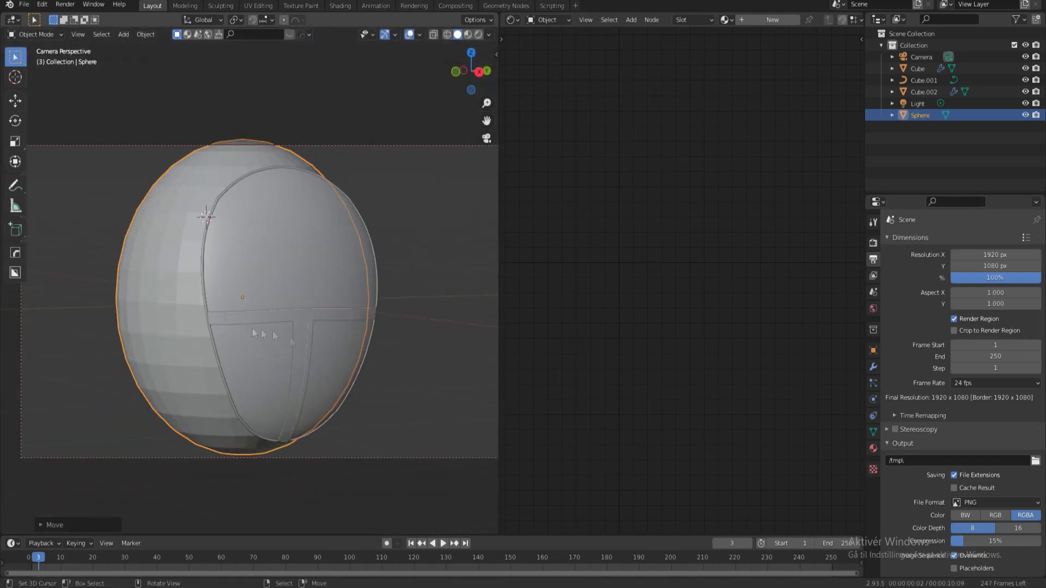
scroll(344, 360, "down", 6)
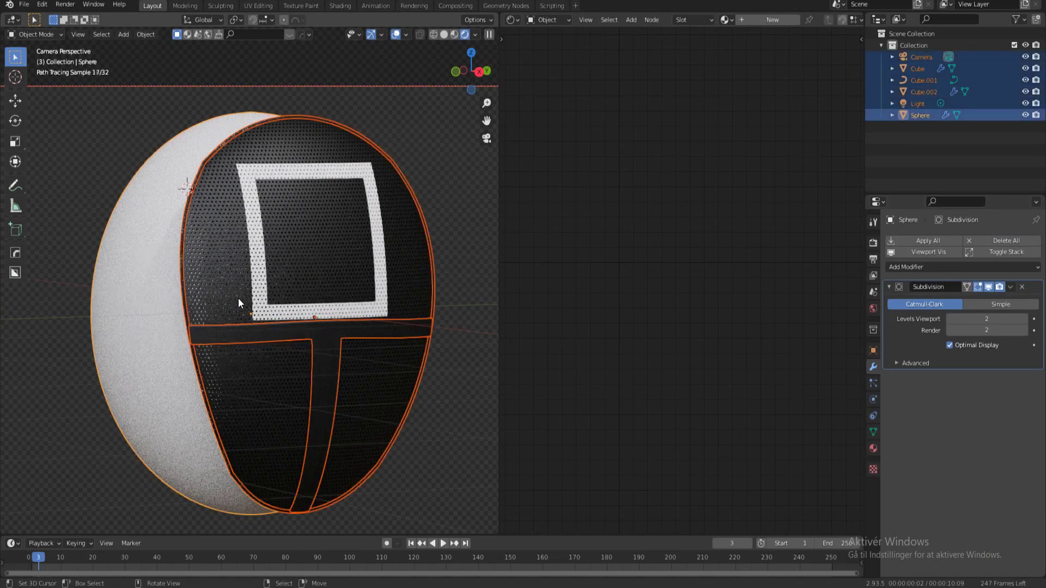
Step: Set the sphere's Base Color to red and add a Plane to the scene
left_click_drag(965, 291, 979, 294)
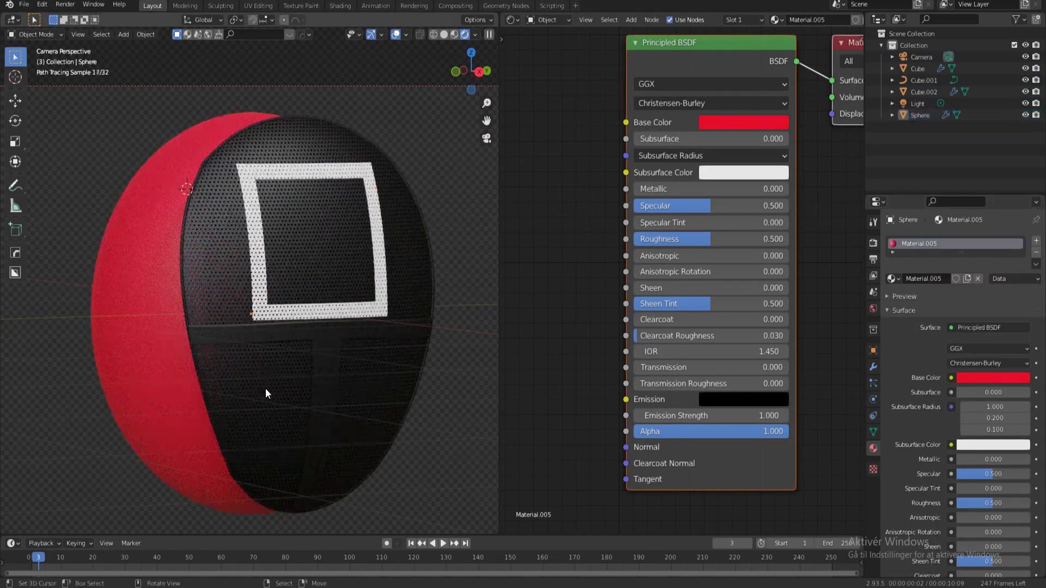
key("Home")
key("shift+a")
left_click(415, 24)
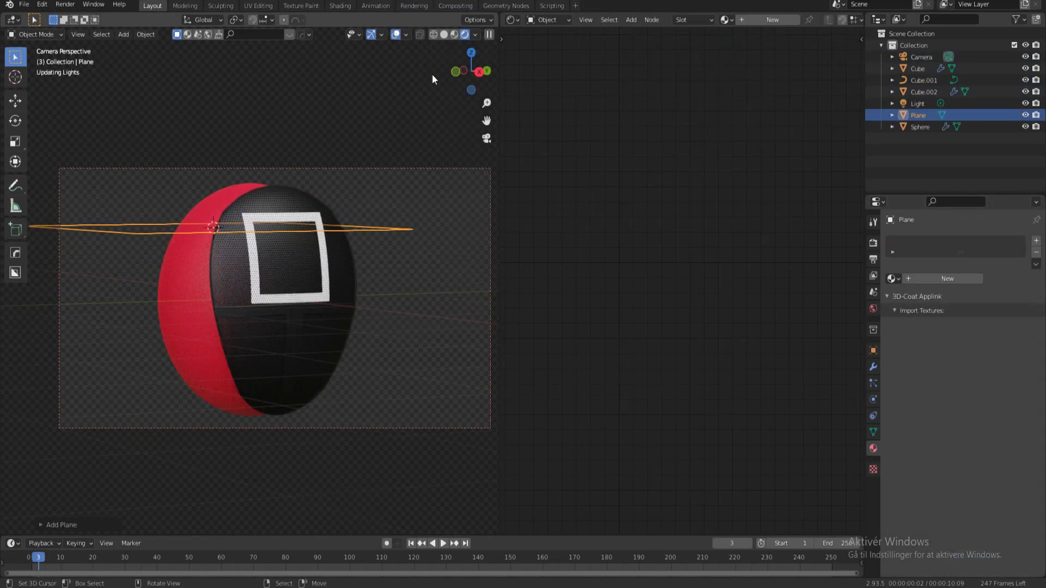
Step: Stand the plane upright with a 90° X rotation and enlarge it into a backdrop behind the mask
key("r")
key("x")
key("9")
key("0")
key("Return")
key("s")
key("KP_3")
key("KP_0")
scroll(349, 273, "up", 3)
scroll(329, 298, "down", 5)
scroll(329, 297, "up", 3)
key("a")
Step: Duplicate the mask's black front half, then rotate and enlarge the copy
left_click(329, 297)
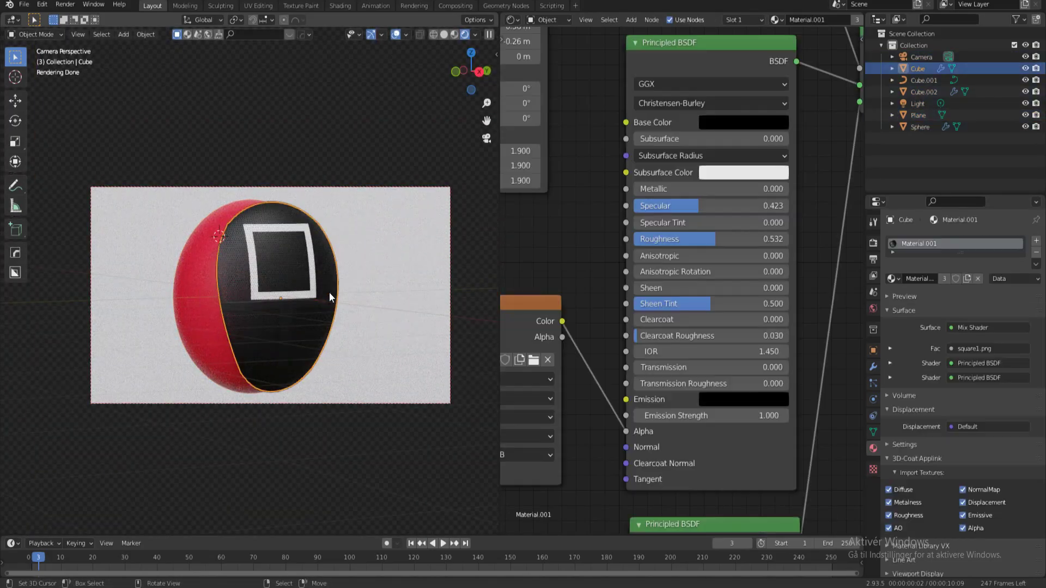
key("shift+d")
left_click(425, 298)
key("s")
left_click(266, 298)
key("KP_7")
key("KP_0")
key("r")
key("Return")
key("KP_7")
key("s")
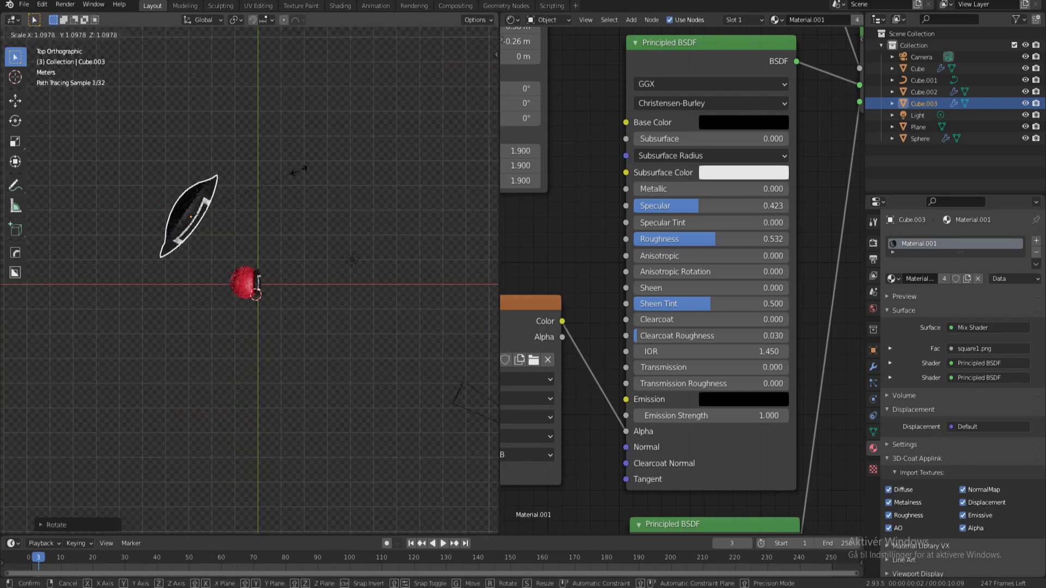
key("KP_0")
Step: Move the enlarged mask copy into place behind the original mask
key("g")
key("KP_7")
key("KP_0")
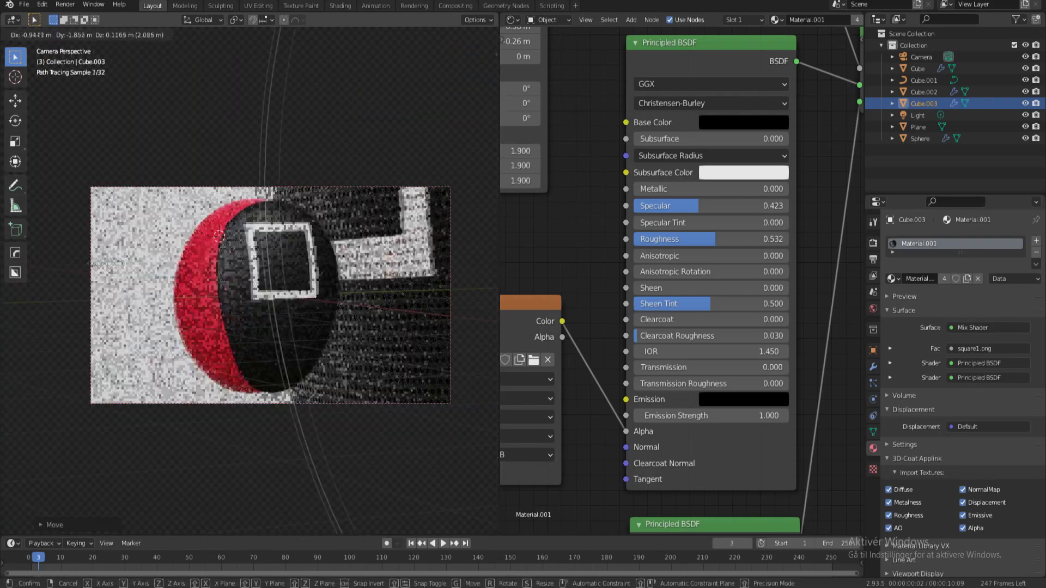
left_click(174, 261)
key("KP_7")
Step: Duplicate the enlarged copy again and position it along the X and Y axes
key("shift+d")
key("KP_0")
key("x")
left_click(75, 250)
key("KP_7")
key("KP_0")
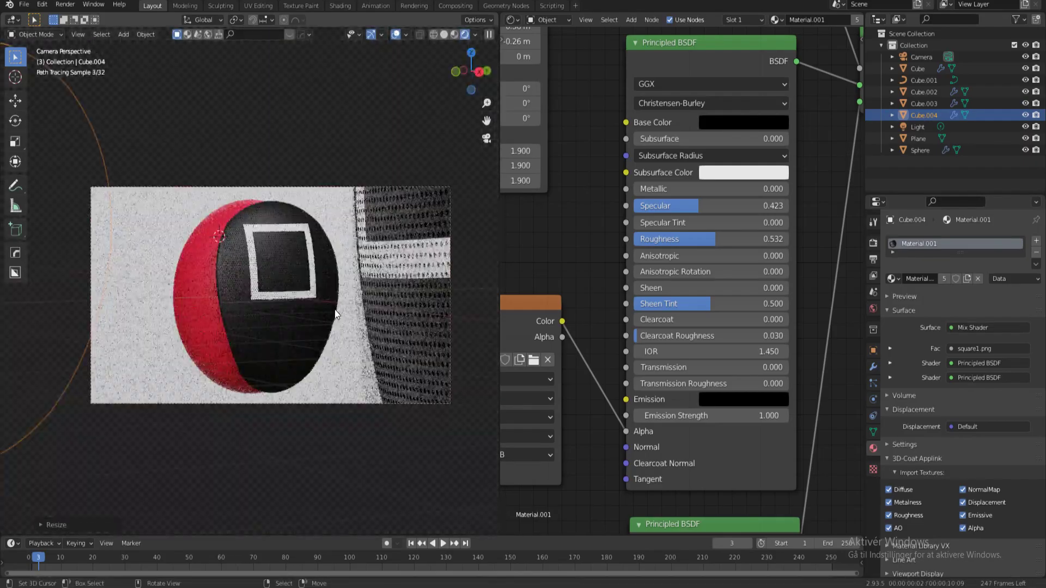
key("g")
key("y")
left_click(349, 440)
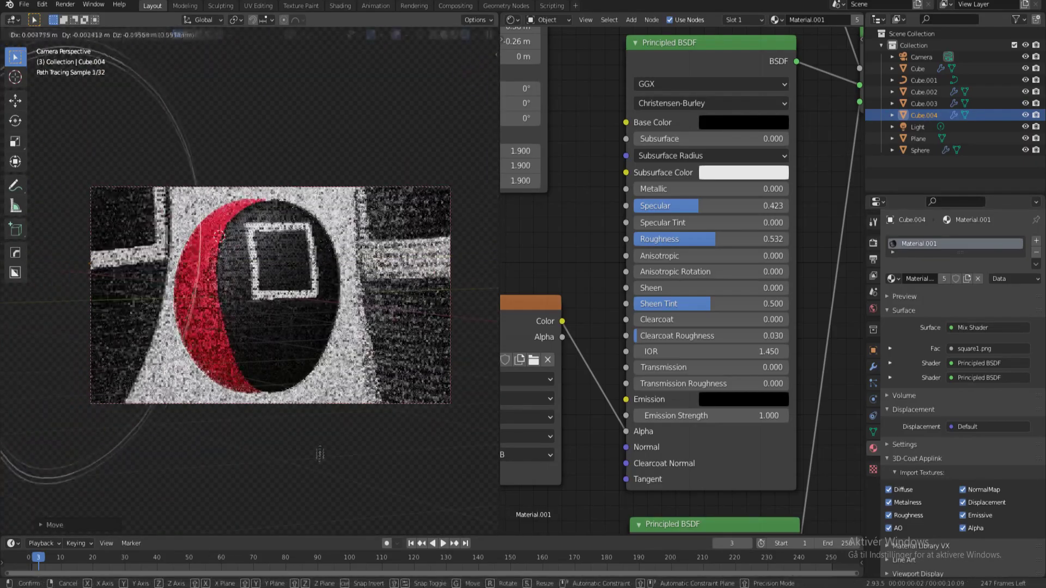
Step: Check the mask, white backdrop plane and first background copy, then save
key("grave")
left_click(349, 502)
scroll(420, 264, "down", 5)
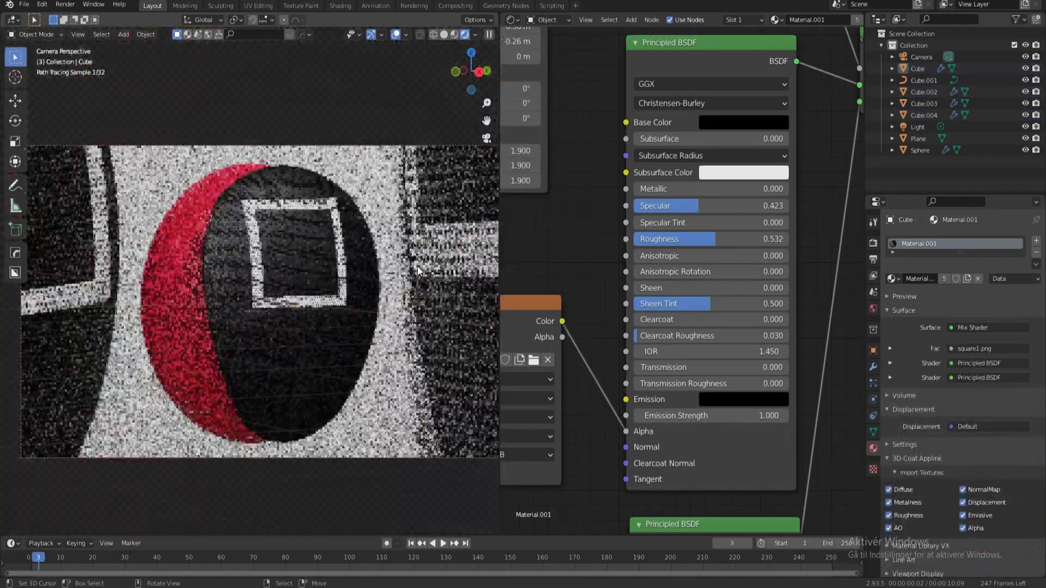
left_click(421, 331)
scroll(402, 362, "down", 4)
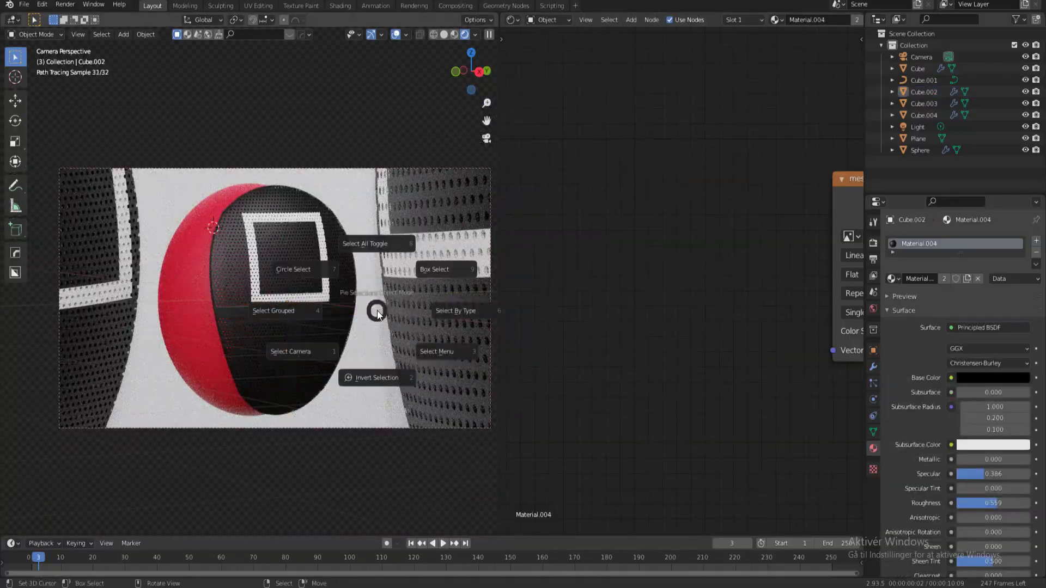
left_click(333, 280)
key("ctrl+s")
Step: Check the second background mask copy, save again and view the whole scene
scroll(364, 292, "up", 3)
scroll(441, 274, "down", 2)
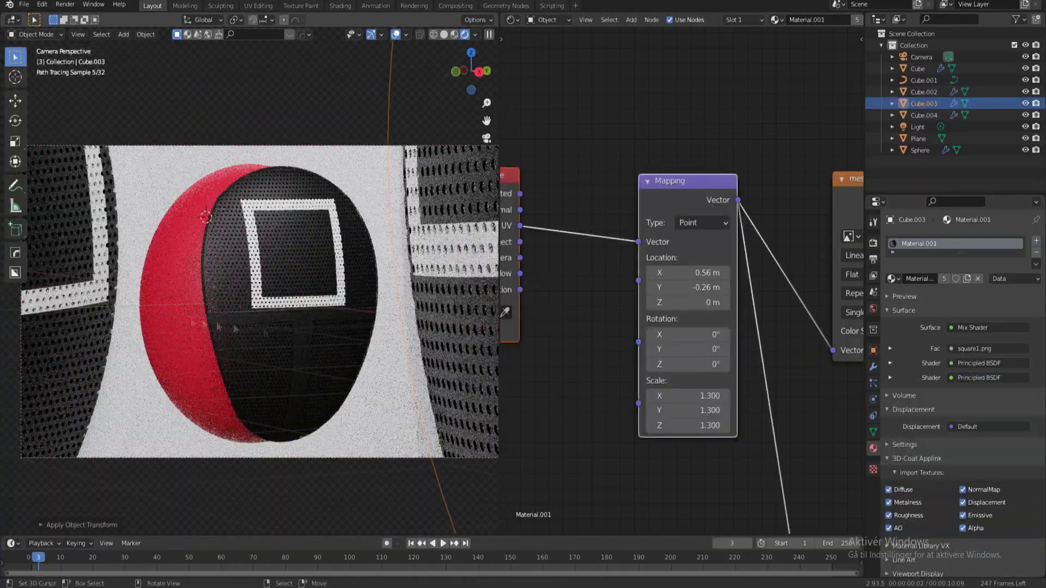
left_click(311, 342)
scroll(400, 322, "down", 2)
key("ctrl+s")
scroll(238, 298, "up", 2)
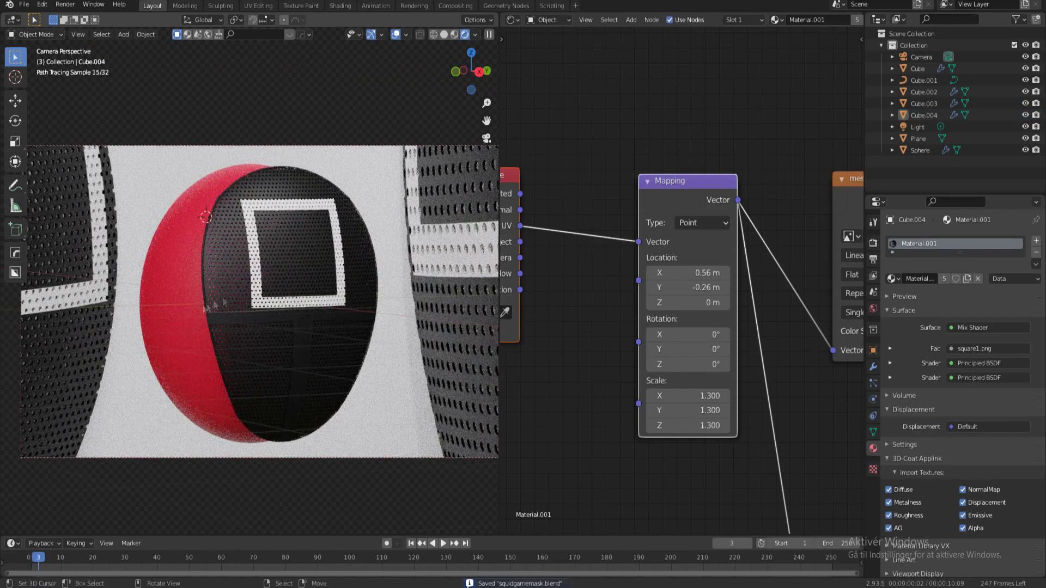
key("z")
scroll(342, 249, "down", 3)
key("shift+a")
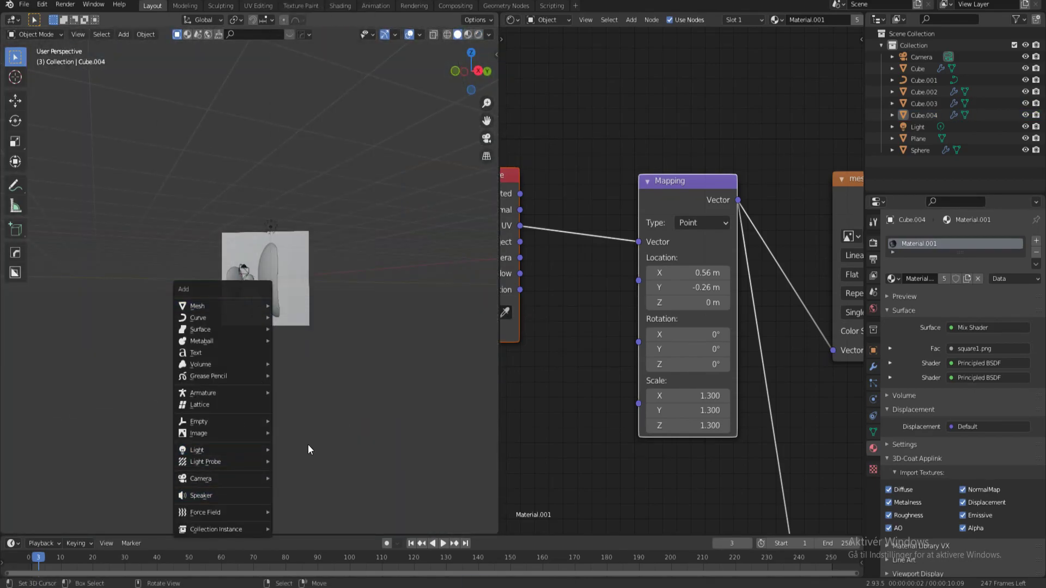
Step: Add a Point light, position it near the mask and preview the rendered lighting
left_click(309, 450)
key("g")
middle_click_drag(326, 436, 342, 447)
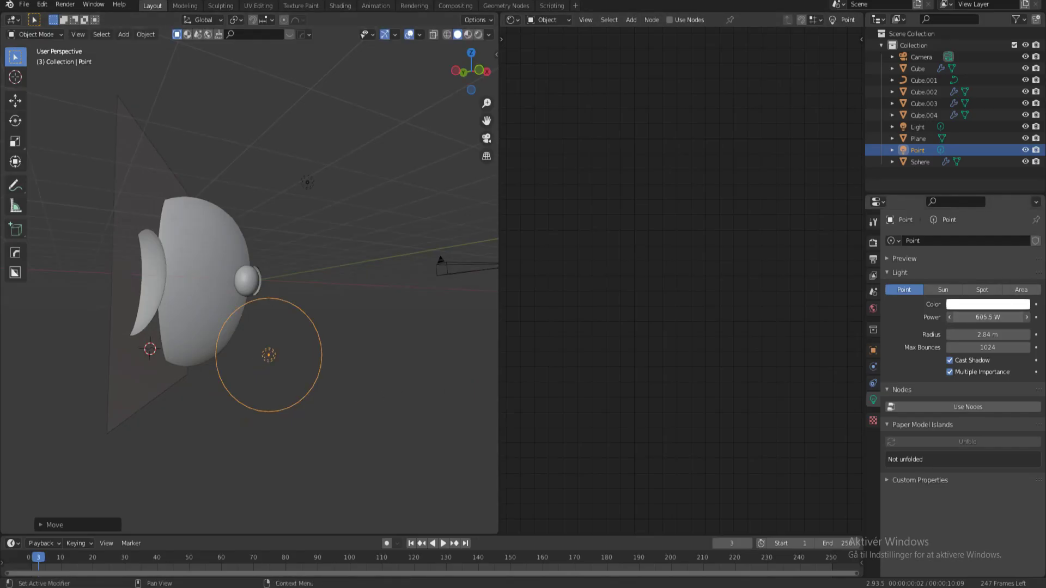
left_click(213, 247)
key("KP_0")
key("z")
left_click(377, 228)
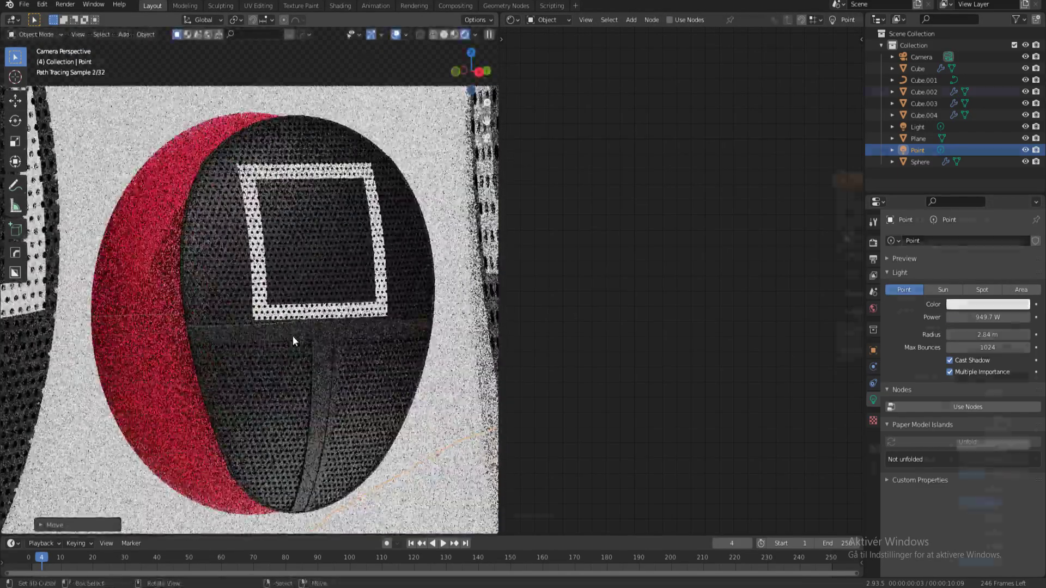
Step: Adjust the black front material's roughness and lower its specular shine
left_click(293, 341)
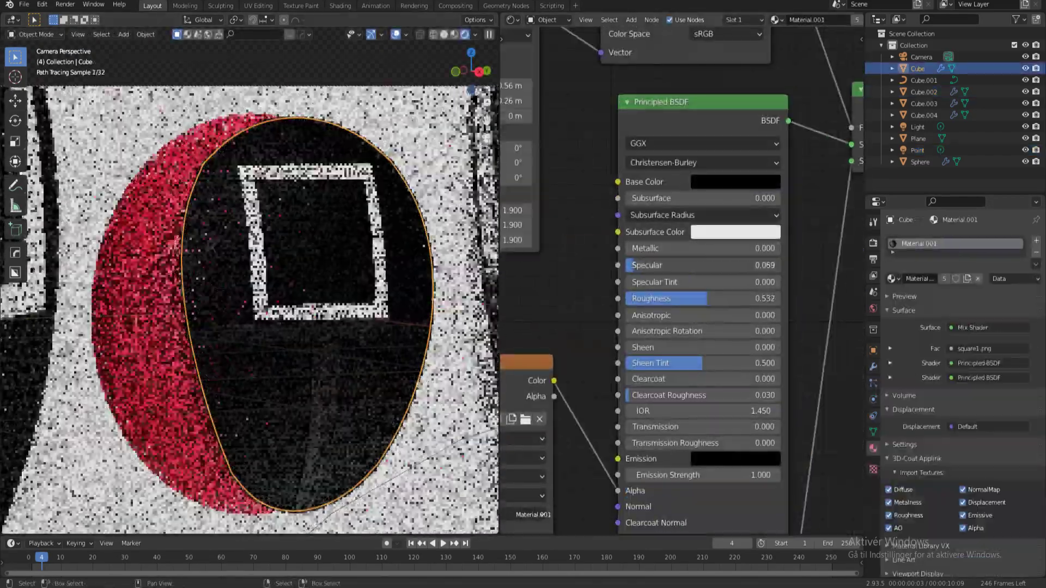
left_click_drag(667, 299, 683, 306)
left_click_drag(668, 267, 669, 270)
key("alt+a")
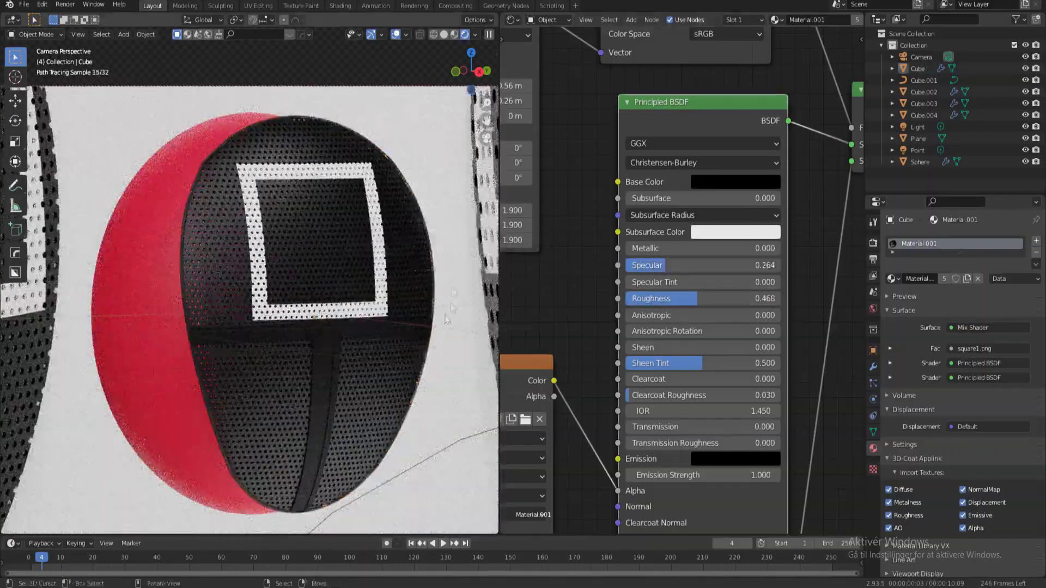
scroll(452, 286, "down", 3)
scroll(350, 292, "up", 1)
Step: Lower the T strip's specular to 0.127 and save squidgamemask.blend
left_click(350, 292)
key("a")
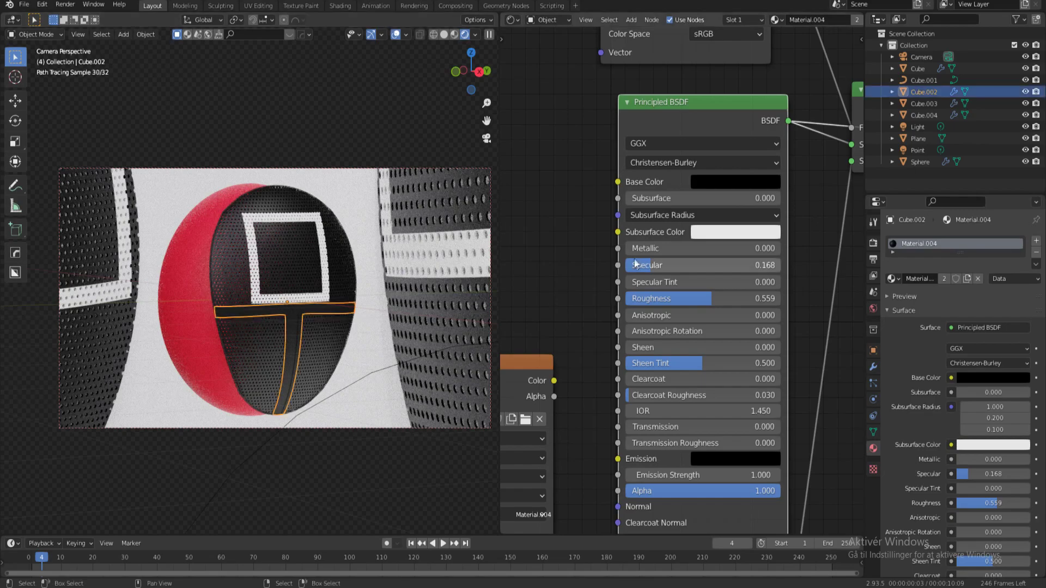
left_click_drag(635, 264, 627, 265)
key("z")
left_click(430, 303)
key("ctrl+s")
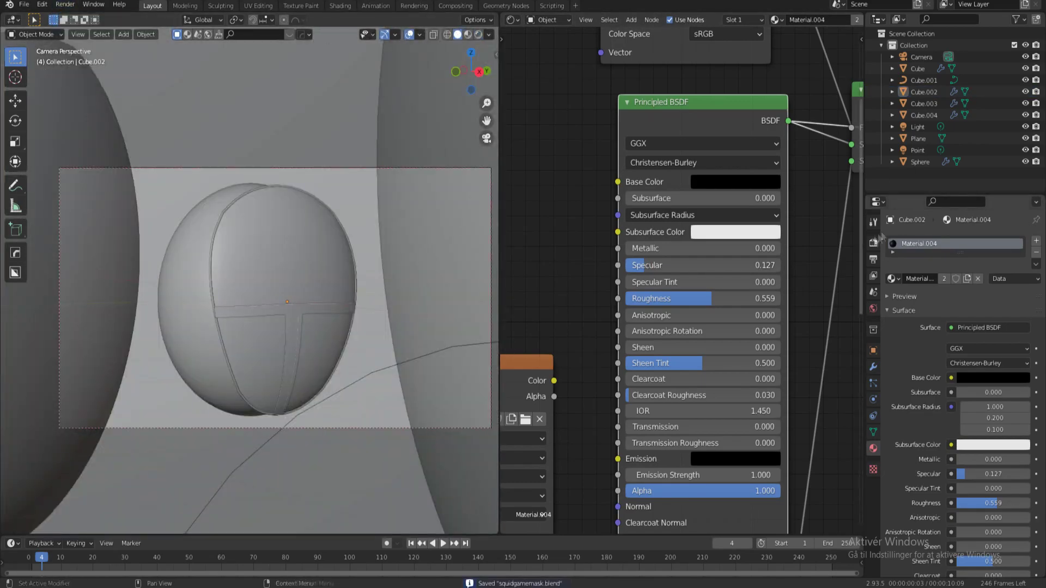
Step: Turn on Denoising in Render Properties and start the final Render Image
left_click(873, 243)
left_click(913, 370)
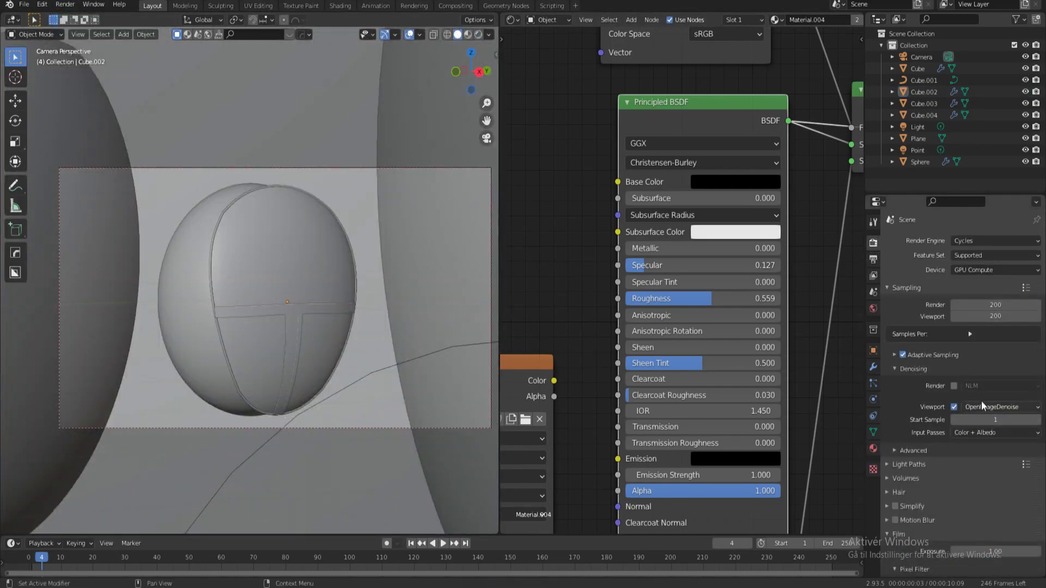
left_click(64, 5)
left_click(74, 14)
key("Escape")
left_click(73, 14)
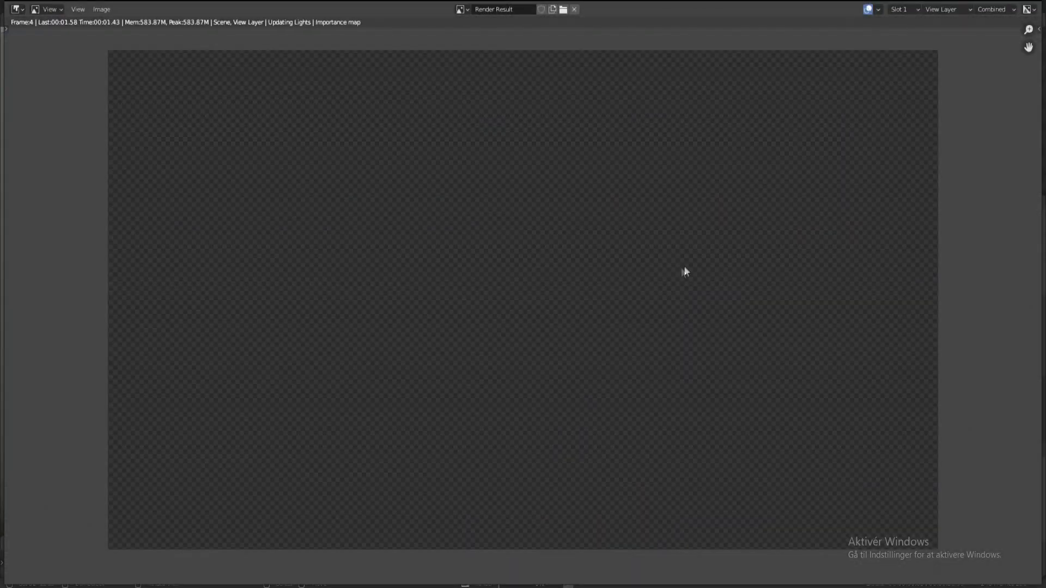